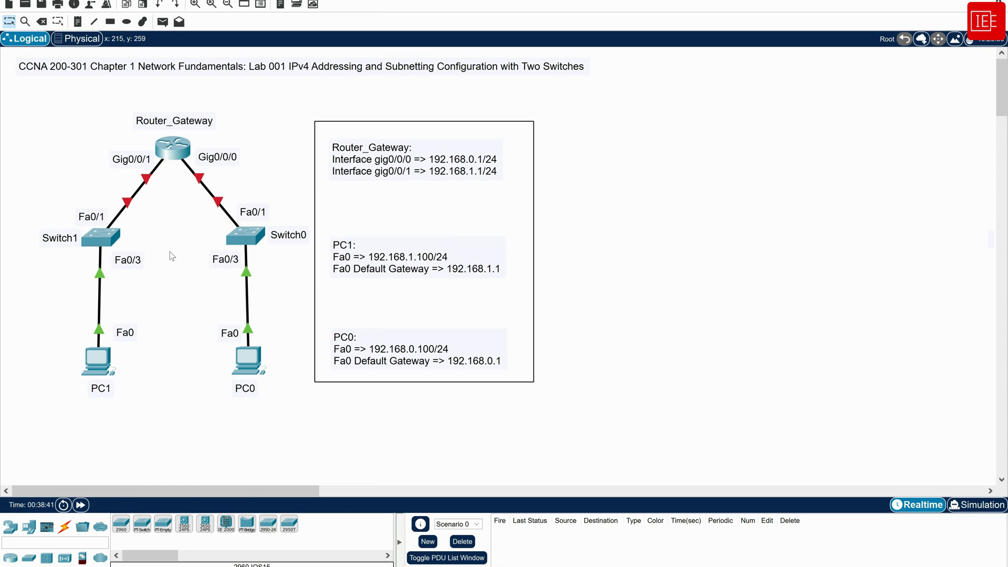
Open the router's CLI and enter privileged EXEC mode with en
left_click(175, 152)
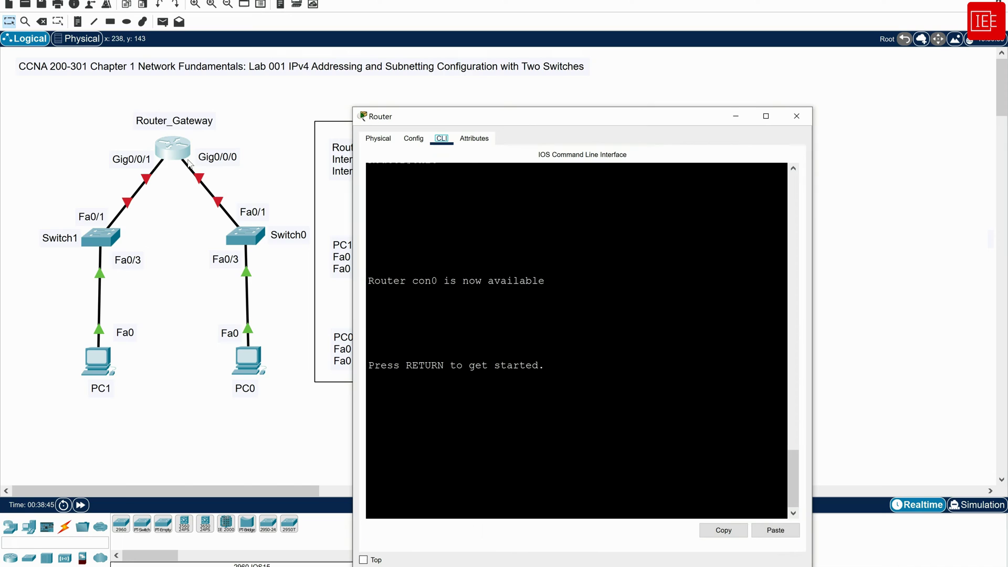
left_click(577, 413)
key("Return")
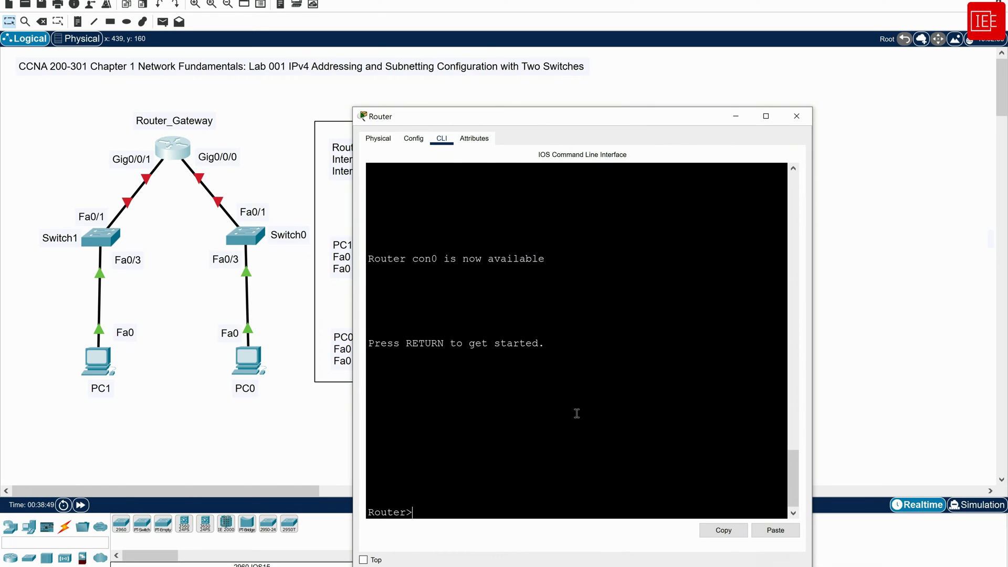
type("en")
key("Return")
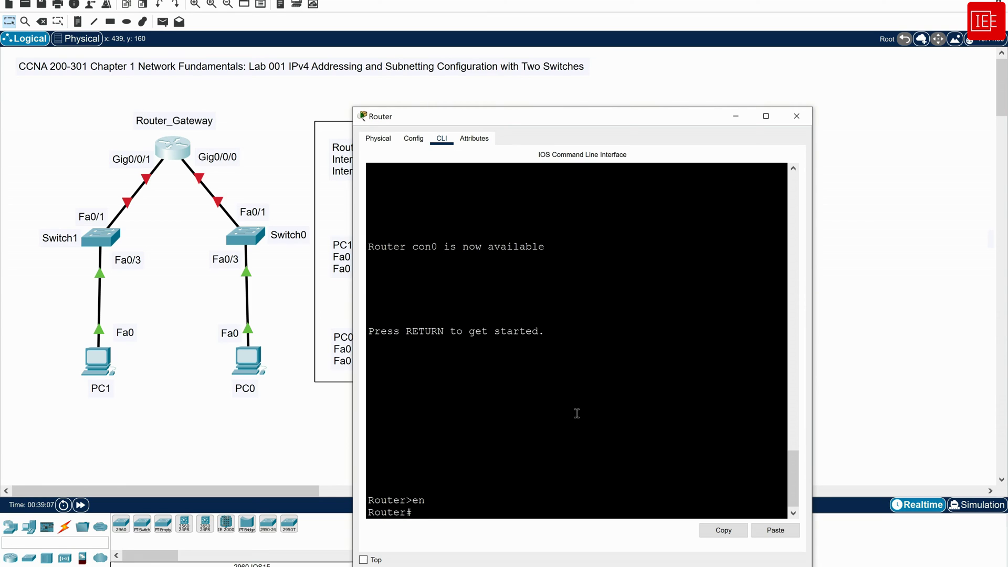
Enter configure terminal and set the router hostname to Router_Gateway
type("configur")
key("Tab")
type("term")
key("Tab")
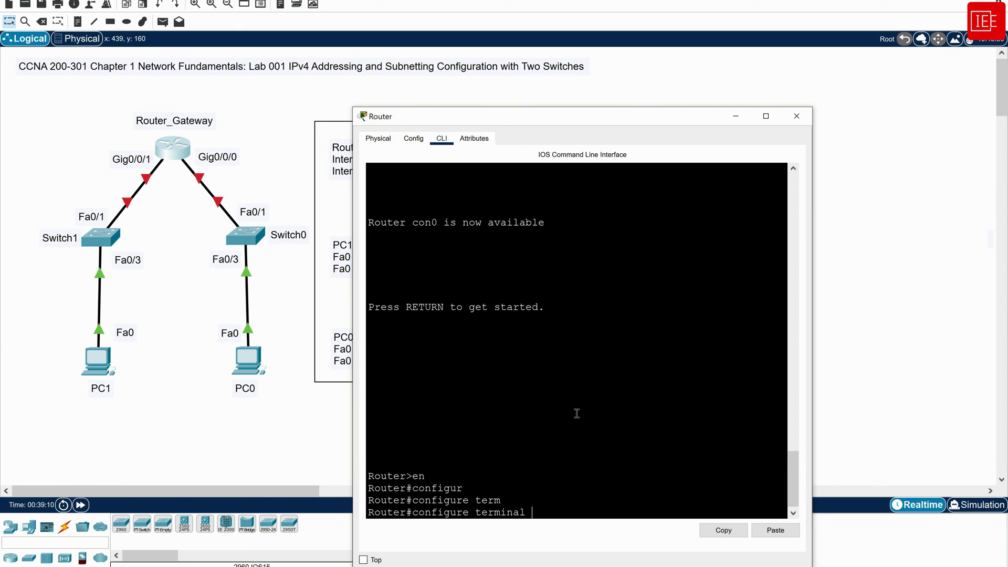
key("Return")
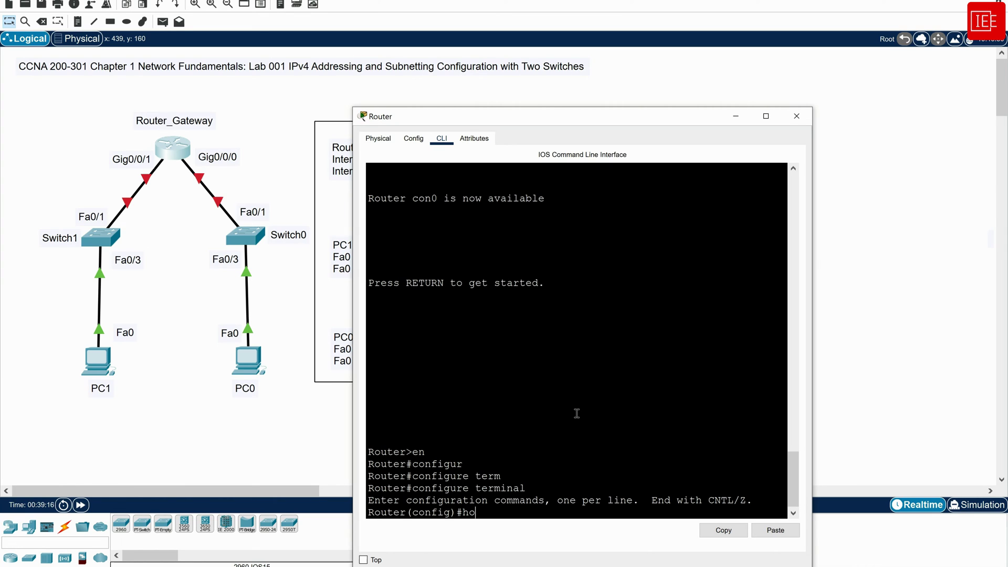
type("s")
key("Tab")
type("Router")
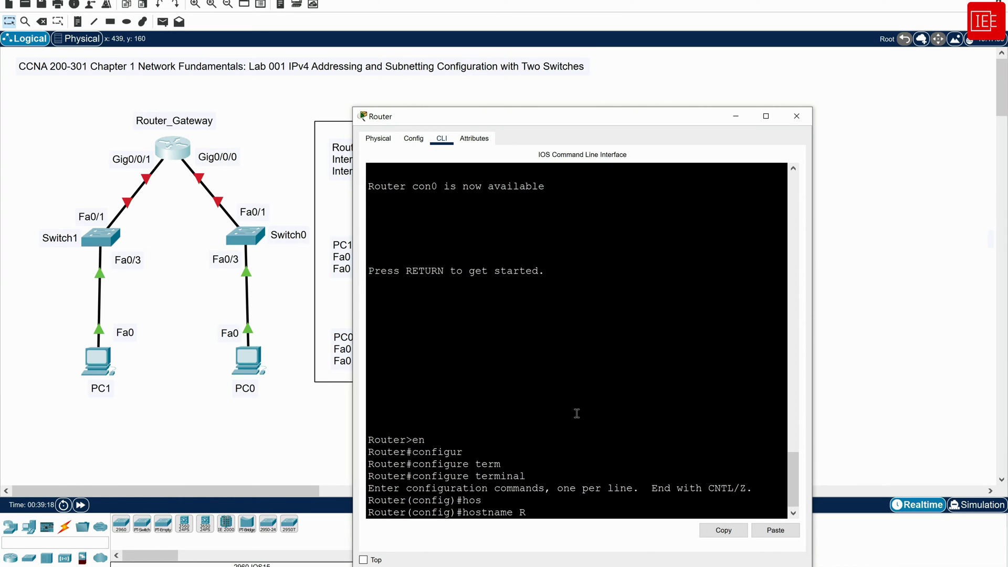
type("_Gateway")
key("Return")
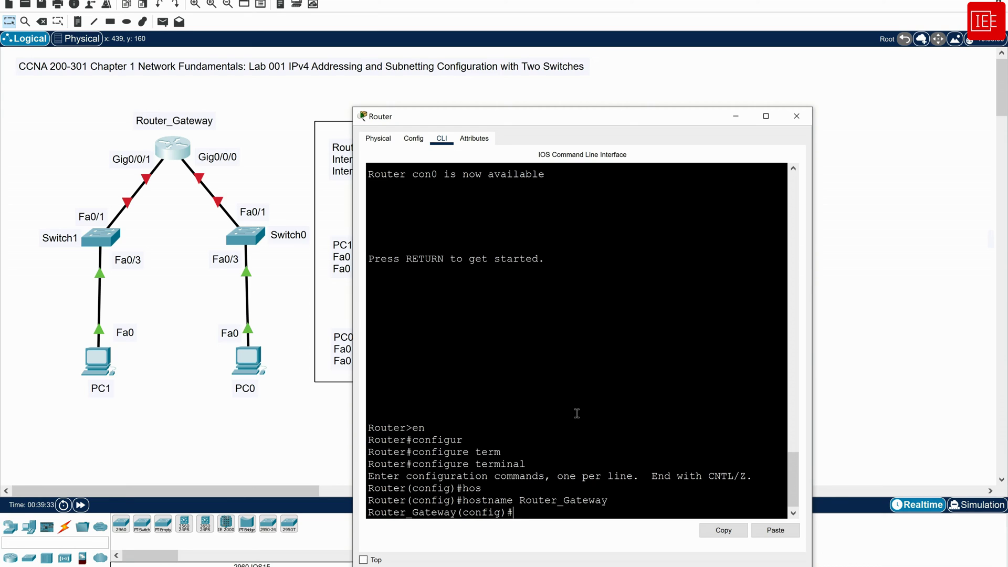
Assign 192.168.0.1 255.255.255.0 to interface GigabitEthernet0/0/0
type("inter")
key("Tab")
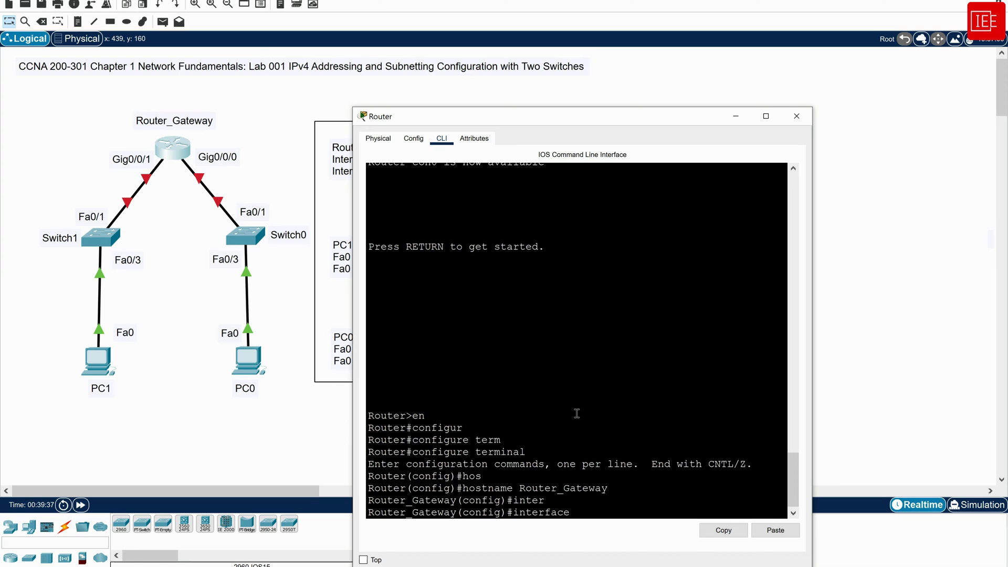
type("gig")
key("Tab")
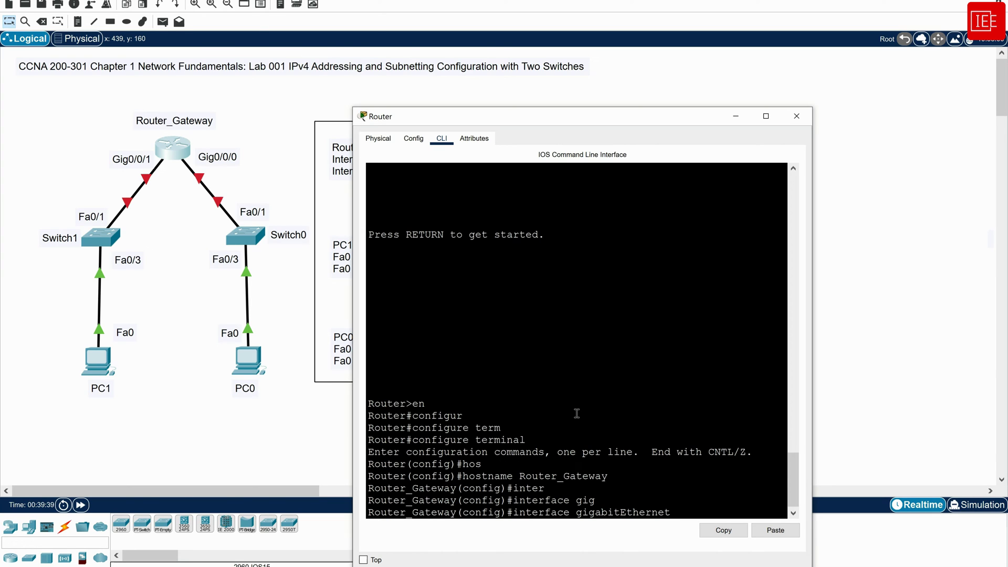
type("0/0/0")
key("Return")
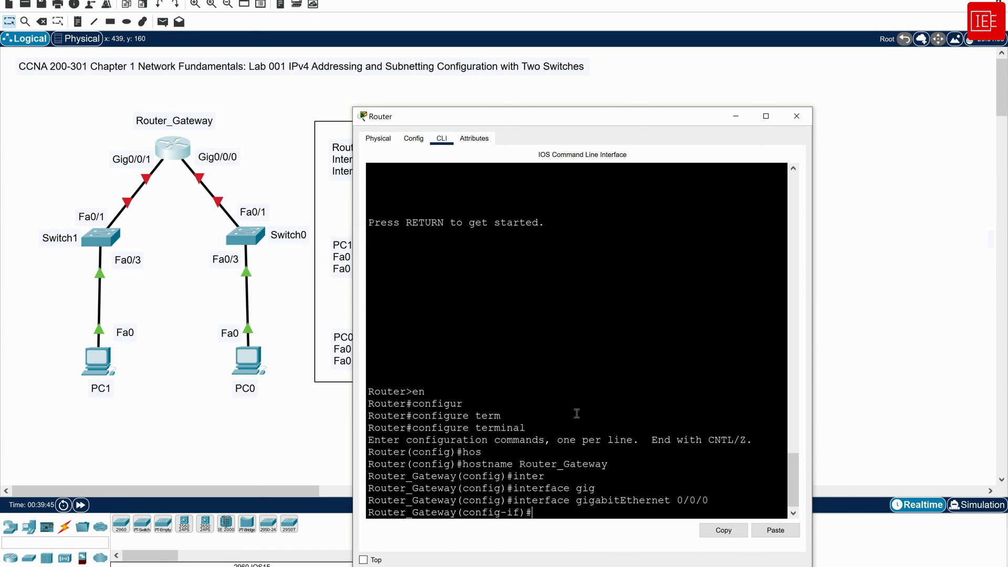
type("ip add")
key("Tab")
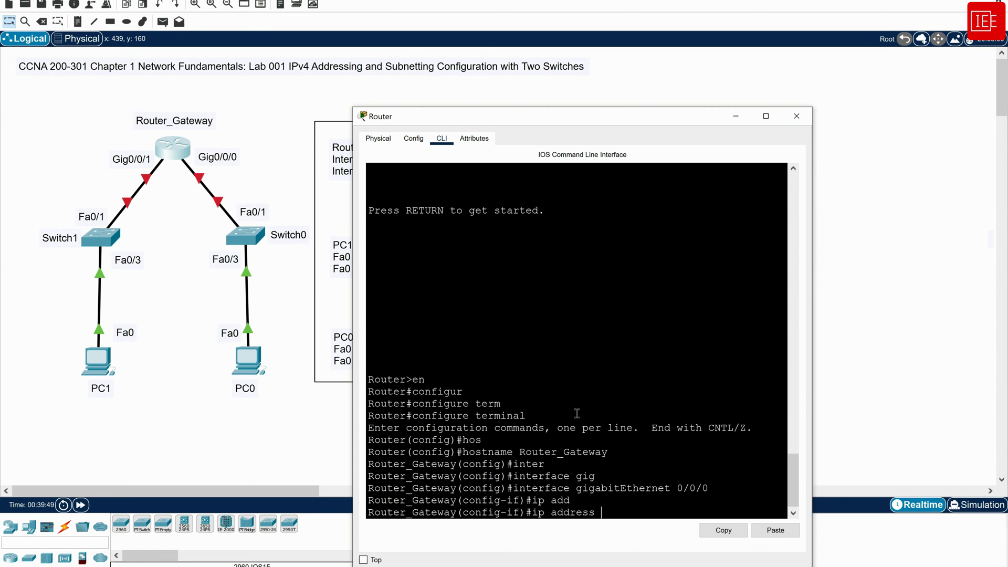
left_click_drag(595, 121, 752, 67)
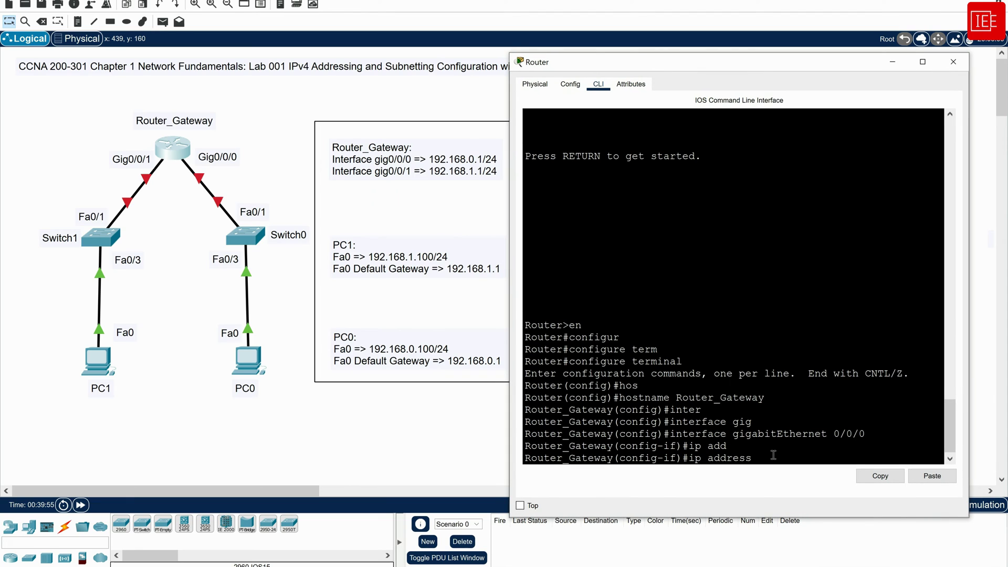
type("192.1")
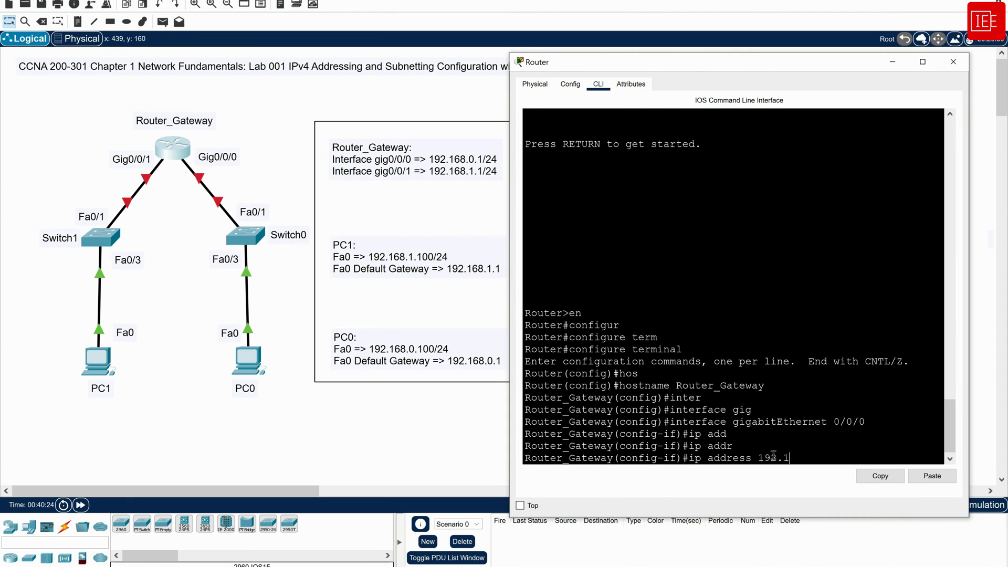
type("68.0.1 255.255.255.0")
key("Return")
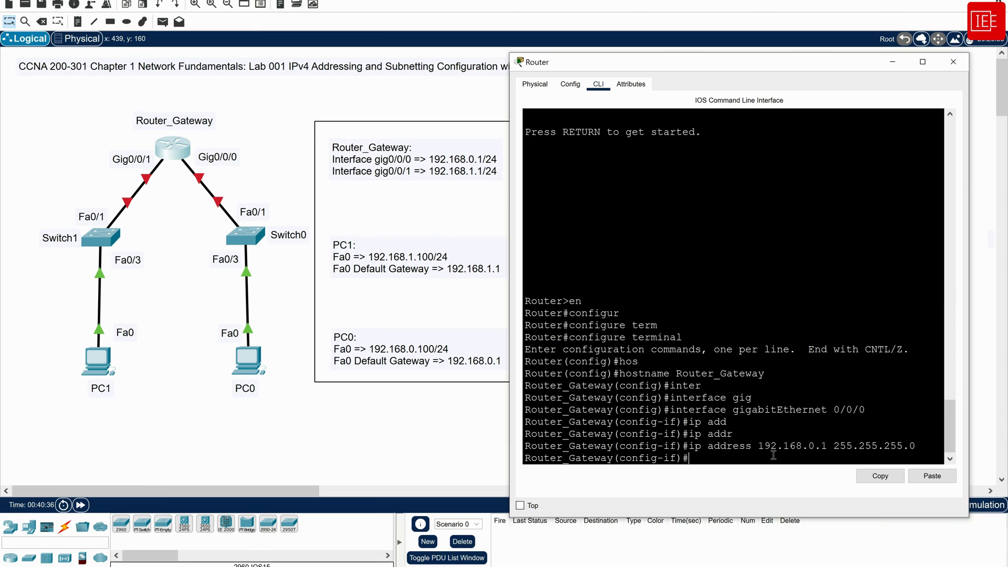
Enable Gig0/0/0 with no shutdown so its link comes up
type("no shutdow")
key("Tab")
key("Return")
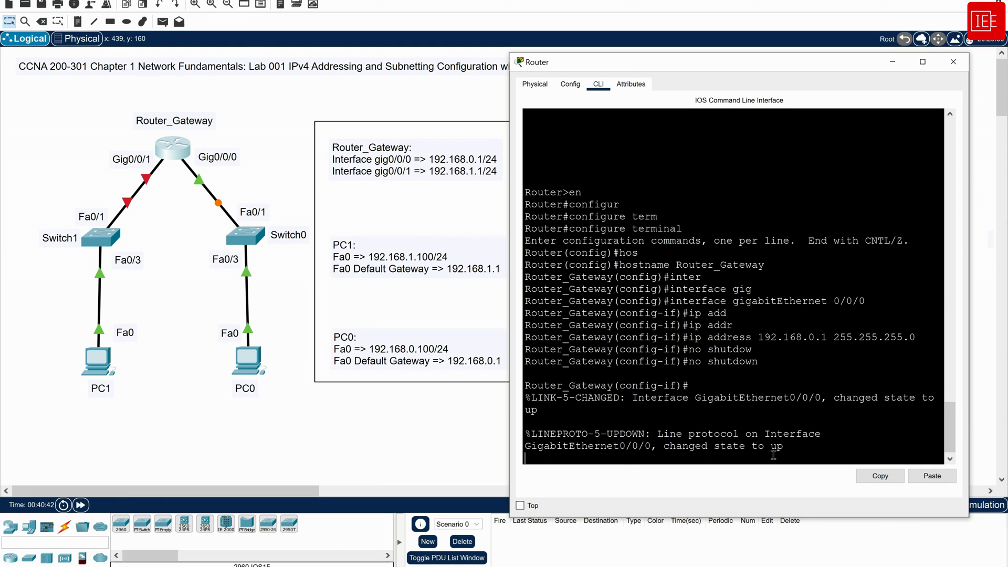
key("Return")
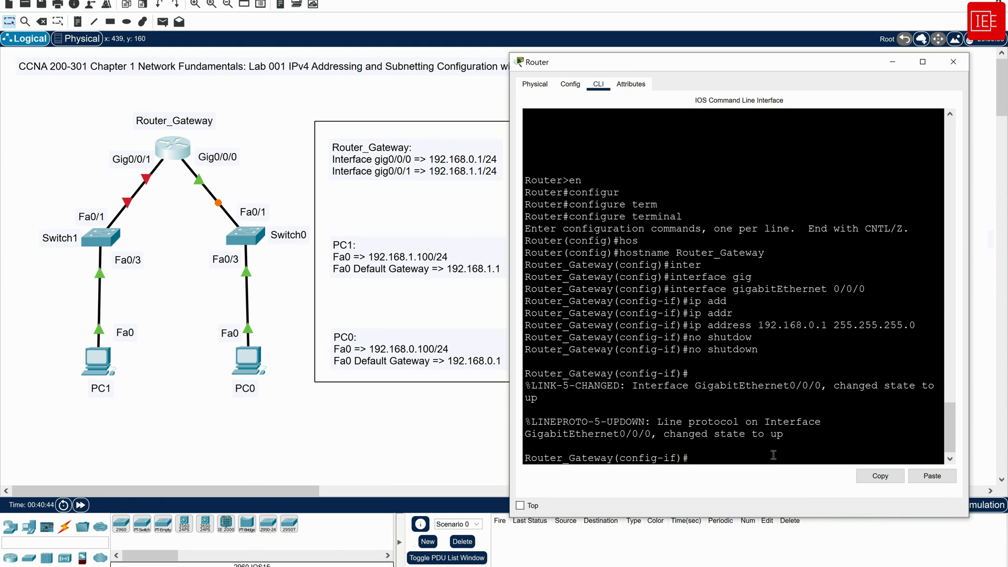
Exit Gig0/0/0 and assign 192.168.1.1 255.255.255.0 to GigabitEthernet0/0/1
type("exit")
key("Return")
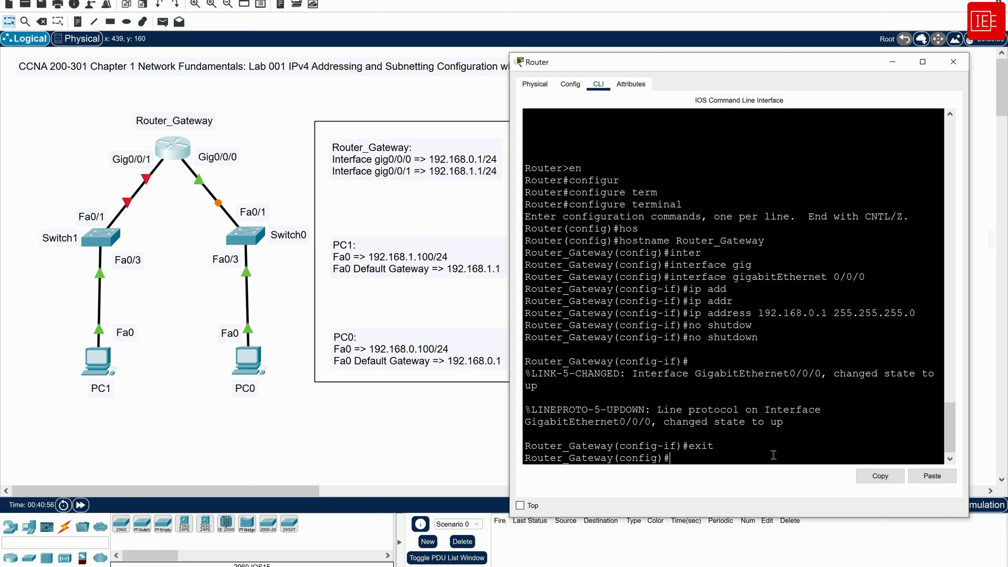
type("inter")
key("Tab")
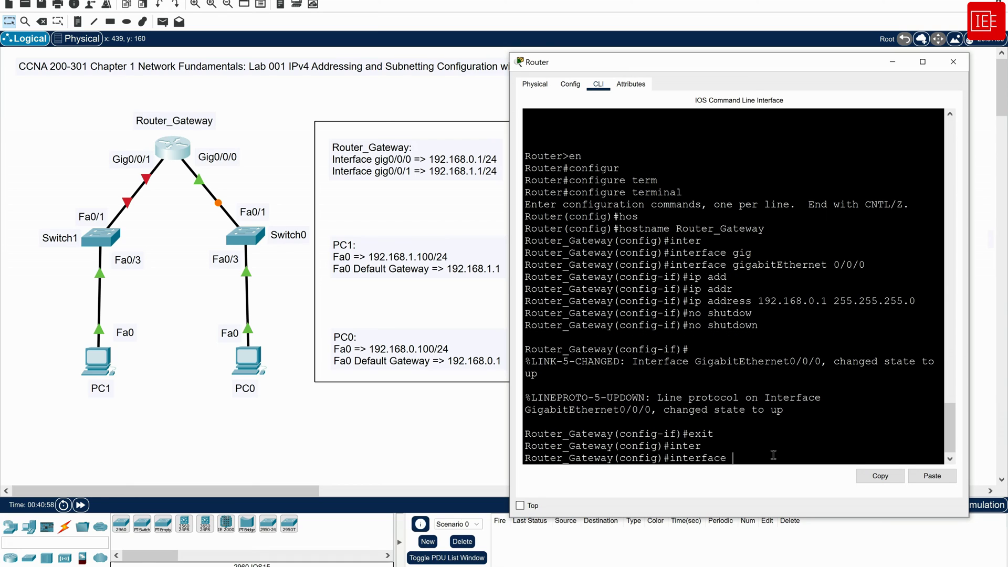
type("gig")
key("Tab")
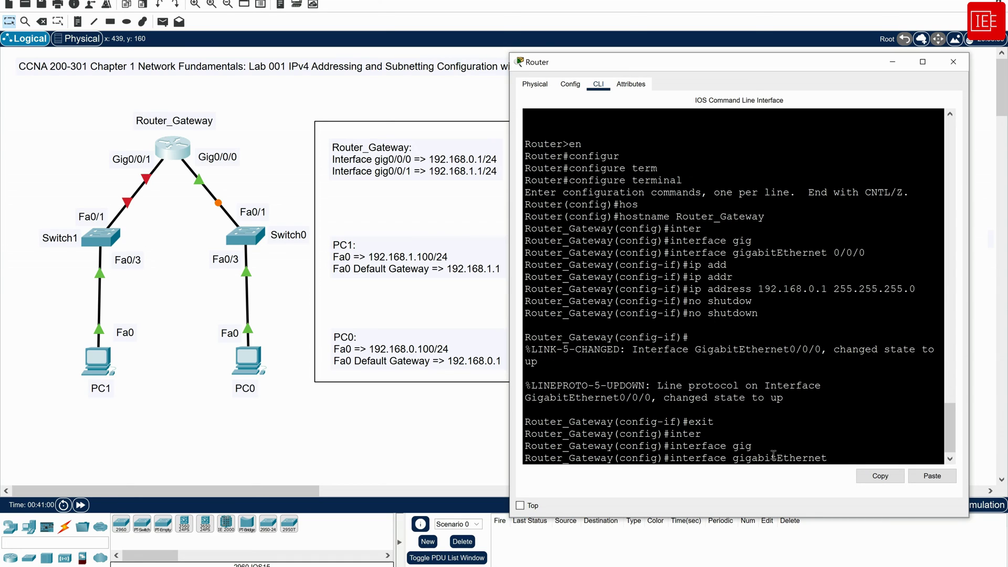
type("0/0/")
key("Return")
type("ip a")
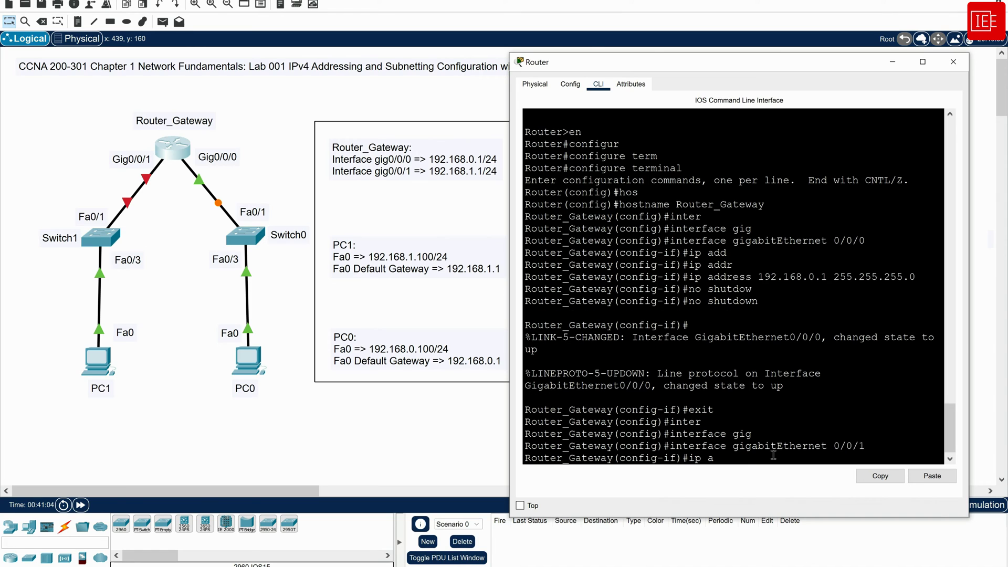
type("dd")
key("Tab")
type("192")
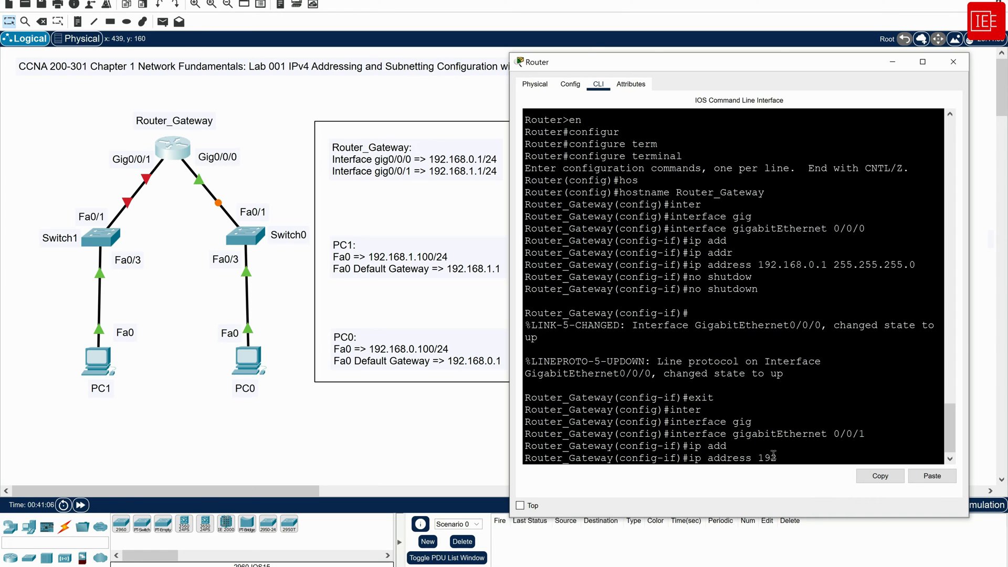
type(".168.1.1 255.255.255.0")
key("Return")
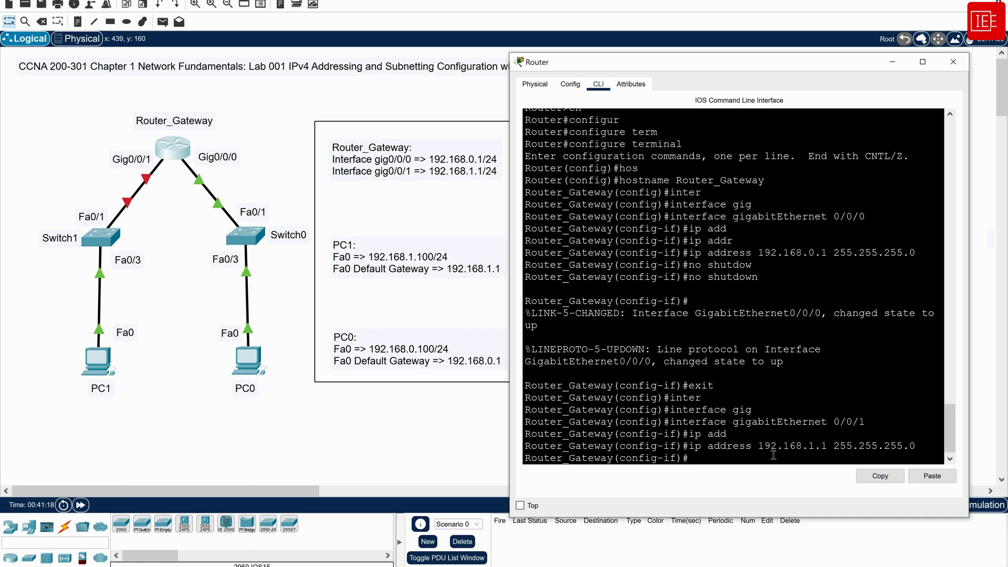
Enable Gig0/0/1 with no shutdown so its link to Switch1 comes up
type("no shut")
key("Tab")
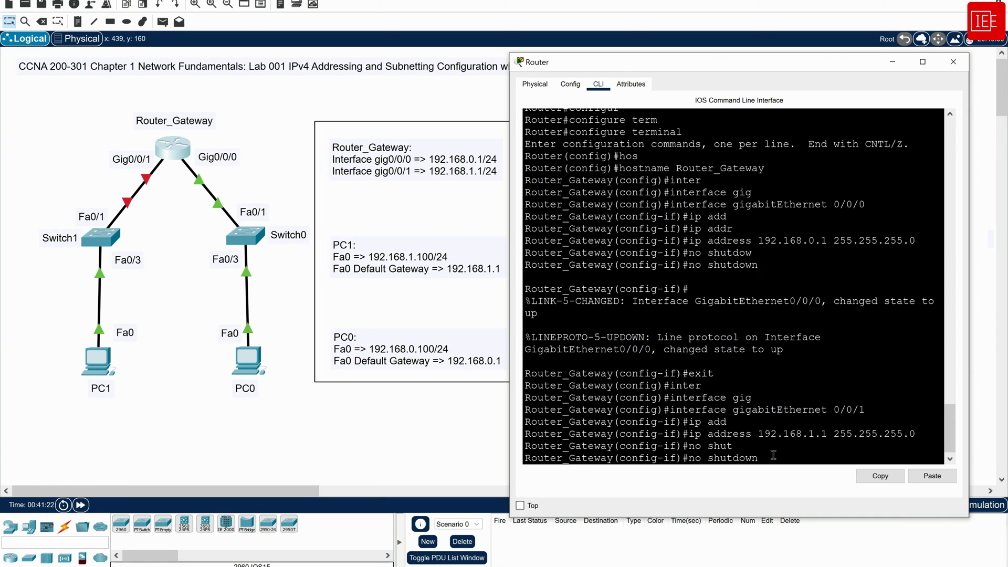
key("Return")
key("Return")
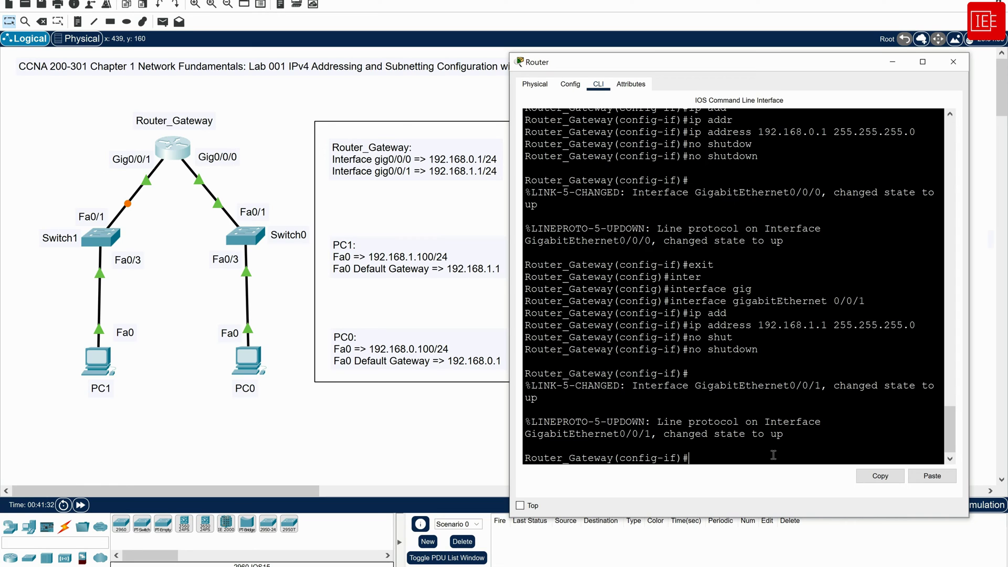
key("Return")
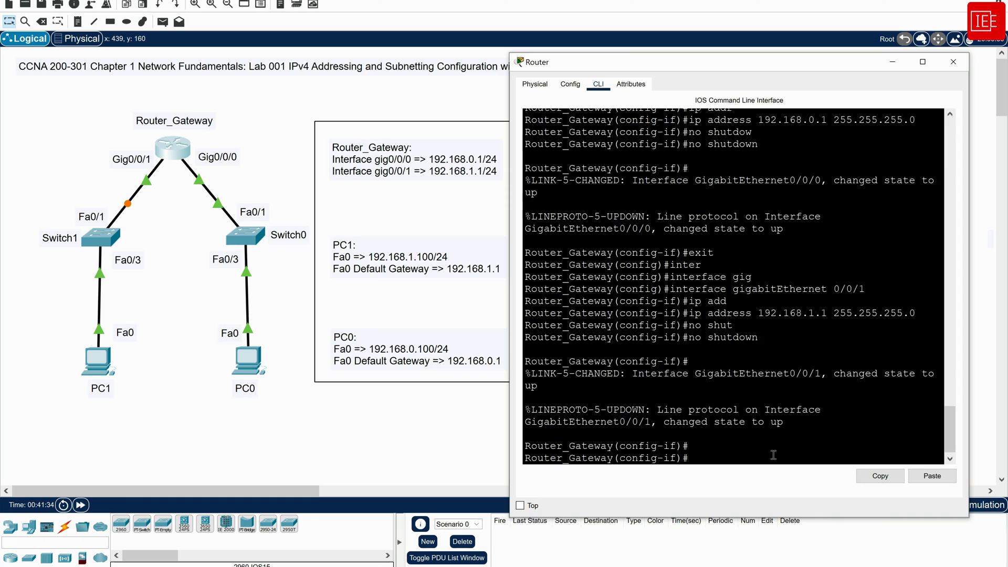
Leave config mode and verify with show ip interface brief that Gig0/0/0 is 192.168.0.1, up/up
key("Return")
type("end")
key("Return")
key("Return")
key("Return")
key("Return")
key("Return")
key("Return")
key("Return")
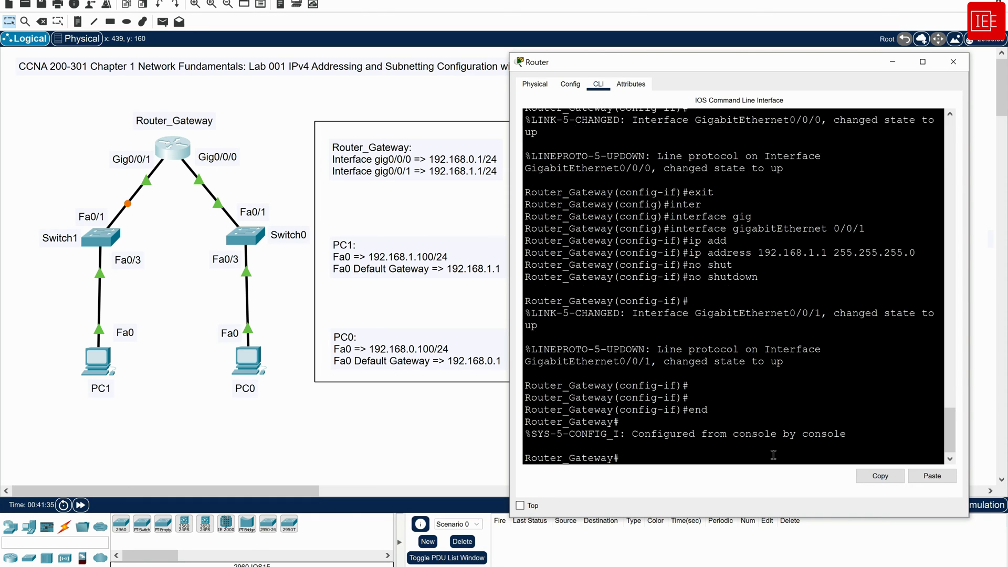
type("s")
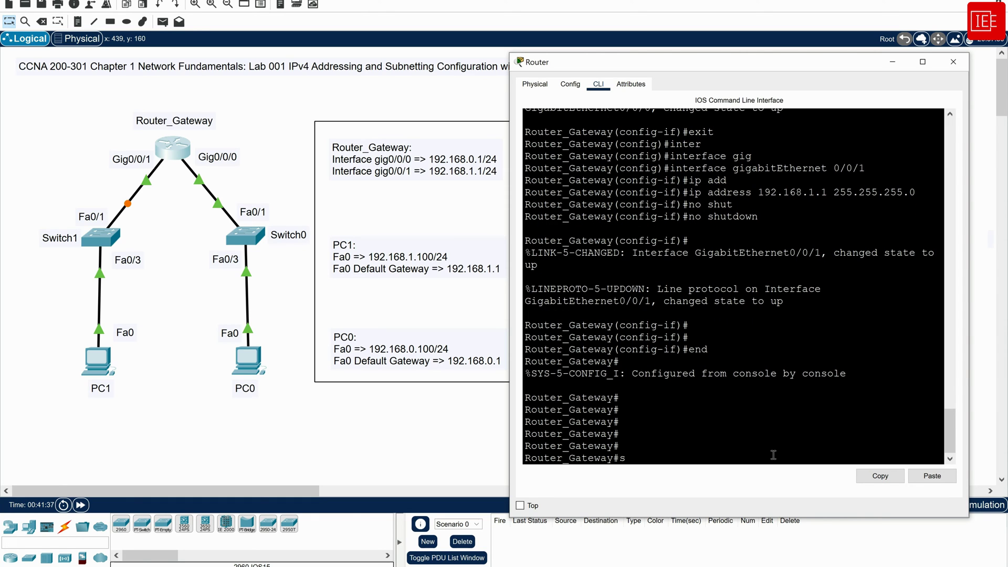
type("h ip int br")
key("Tab")
key("Return")
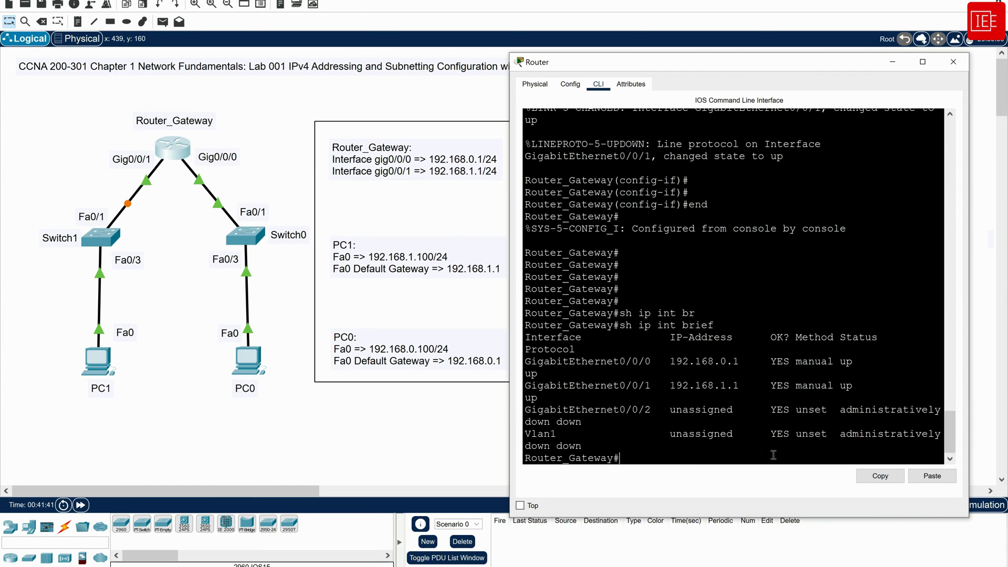
left_click(922, 61)
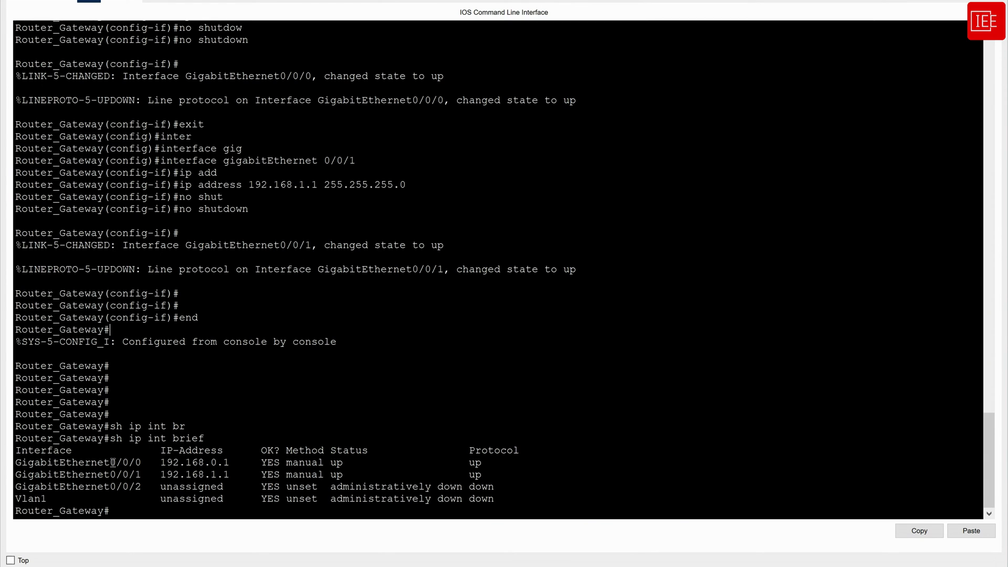
left_click_drag(159, 463, 230, 463)
left_click_drag(330, 463, 343, 462)
left_click_drag(469, 462, 484, 462)
left_click(109, 480)
key("Return")
key("Return")
key("Return")
key("Return")
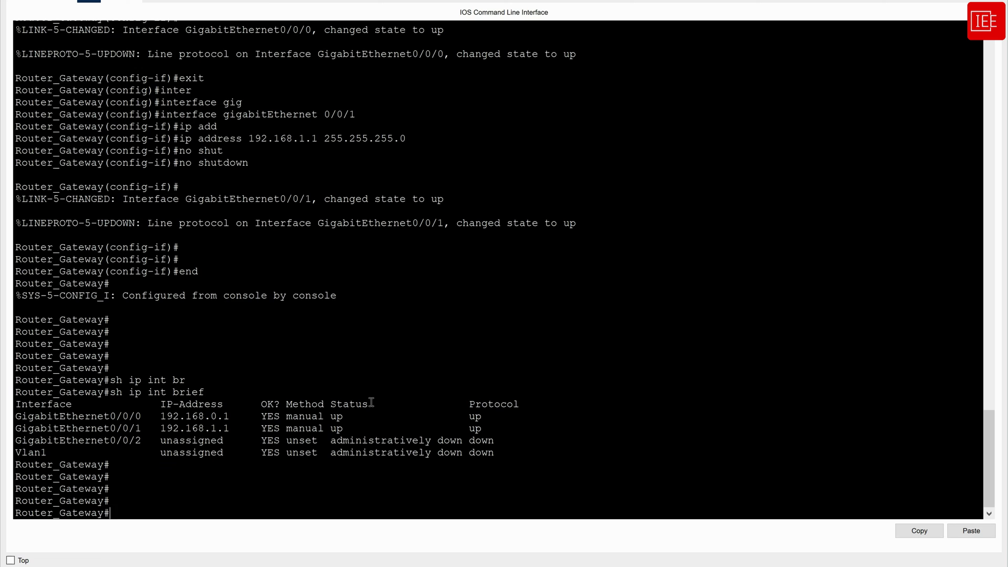
Copy running-config to startup-config, accepting the default destination file name
type("copy")
key("Tab")
type("run")
key("Tab")
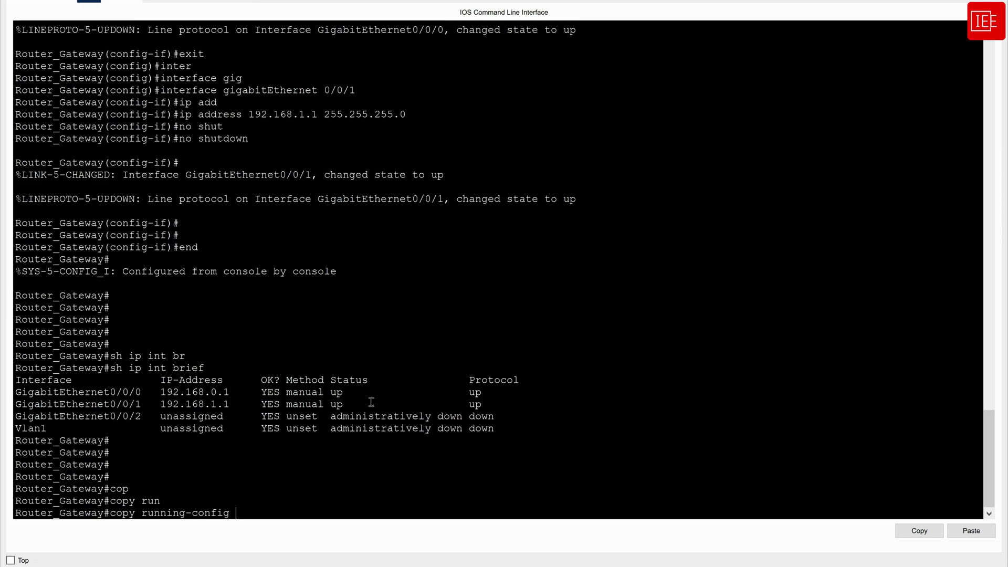
type("star")
key("Tab")
key("Return")
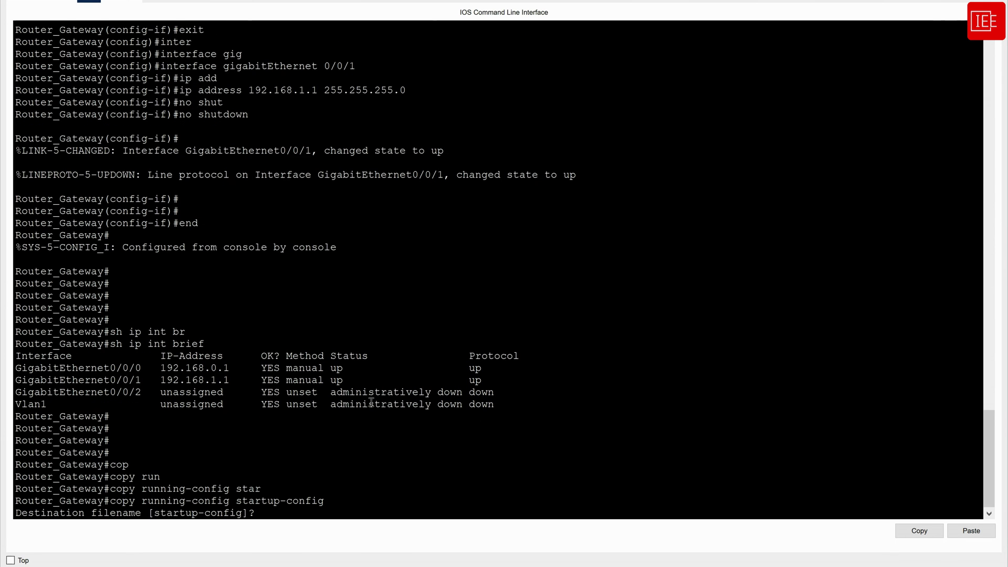
key("Return")
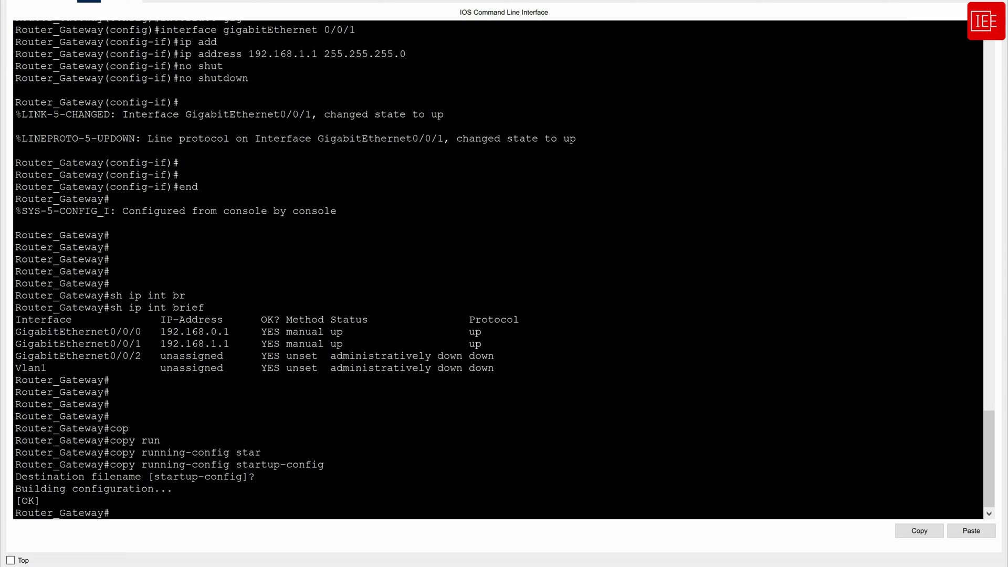
Close the router CLI and bring up PC0's Desktop applications
left_click(996, 6)
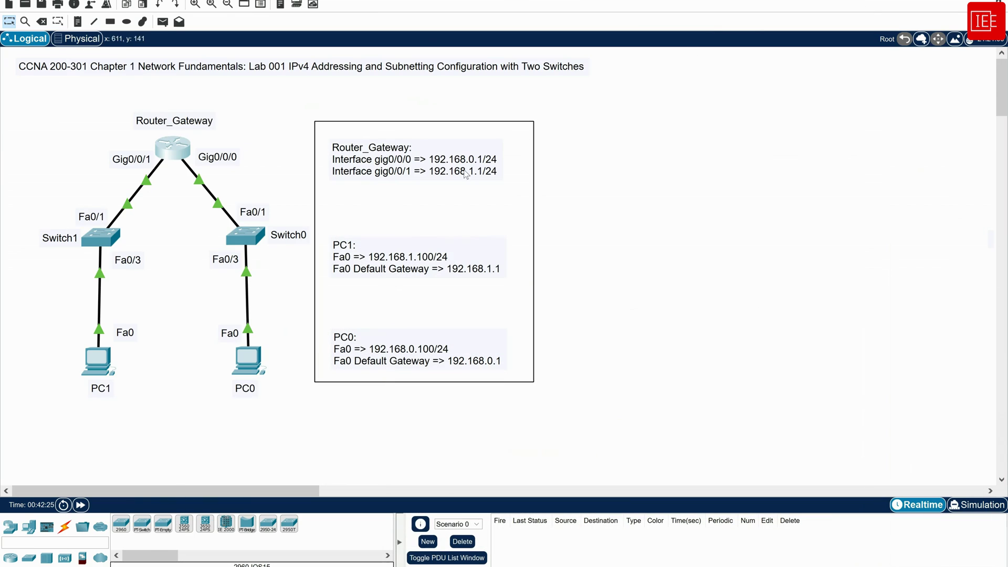
left_click(251, 366)
left_click_drag(586, 126, 777, 74)
left_click(638, 87)
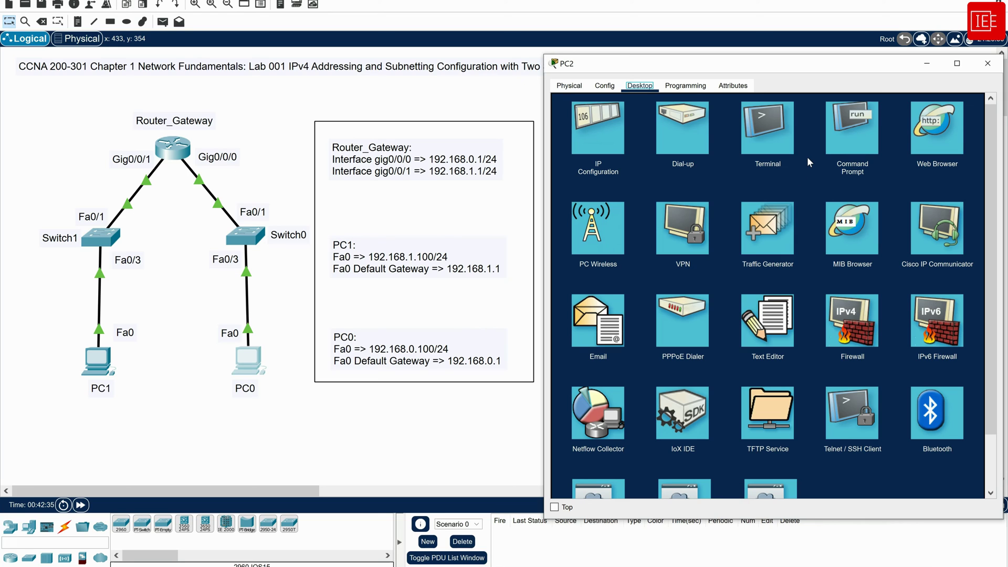
Run ipconfig on PC0, confirming FastEthernet0 still shows 0.0.0.0
left_click(849, 136)
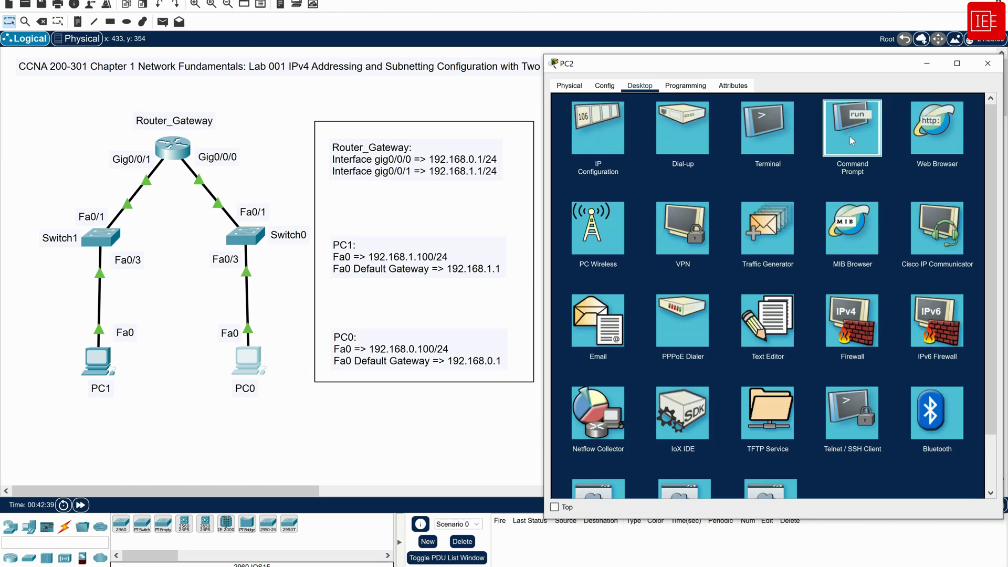
type("ip")
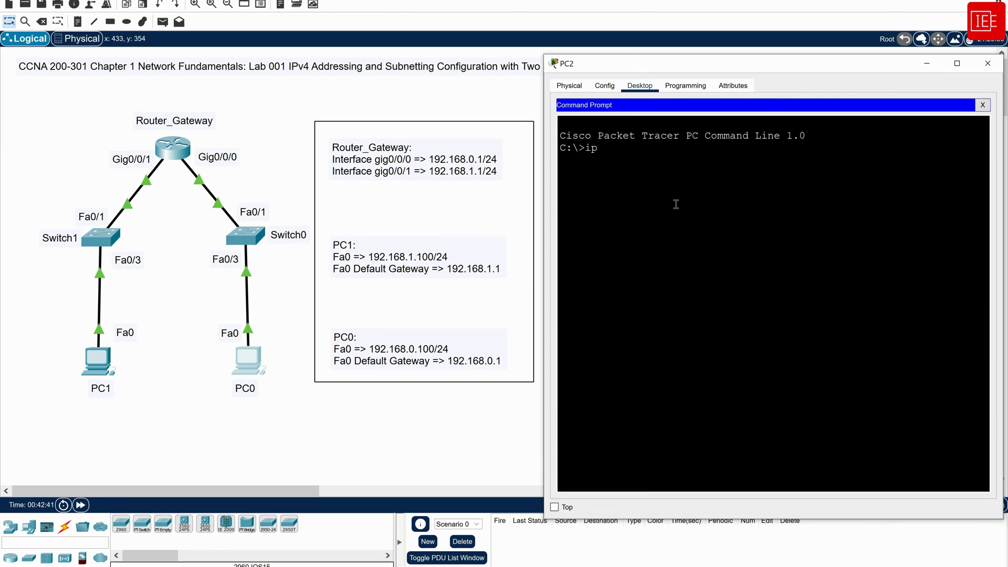
type("config")
key("Return")
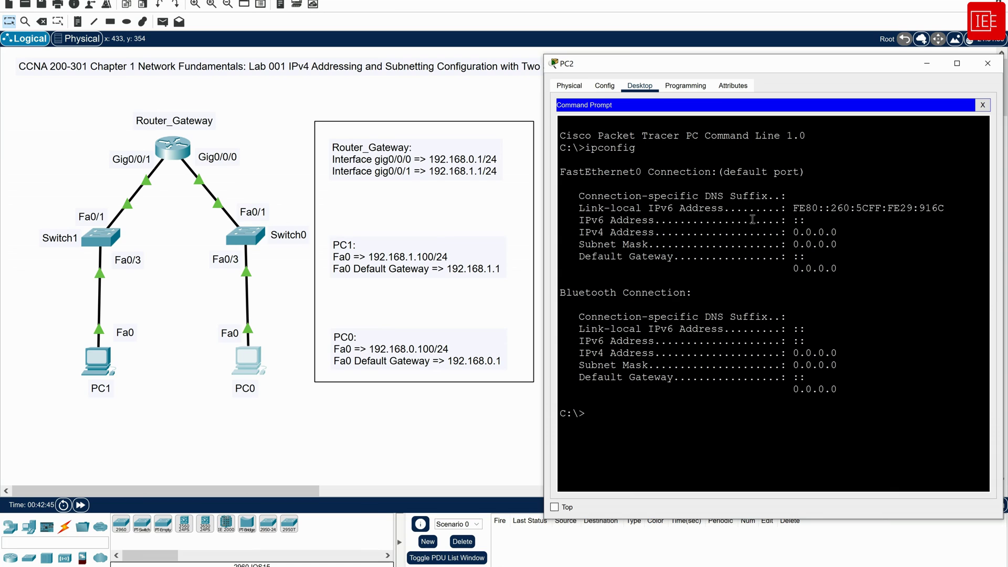
left_click_drag(836, 269, 569, 196)
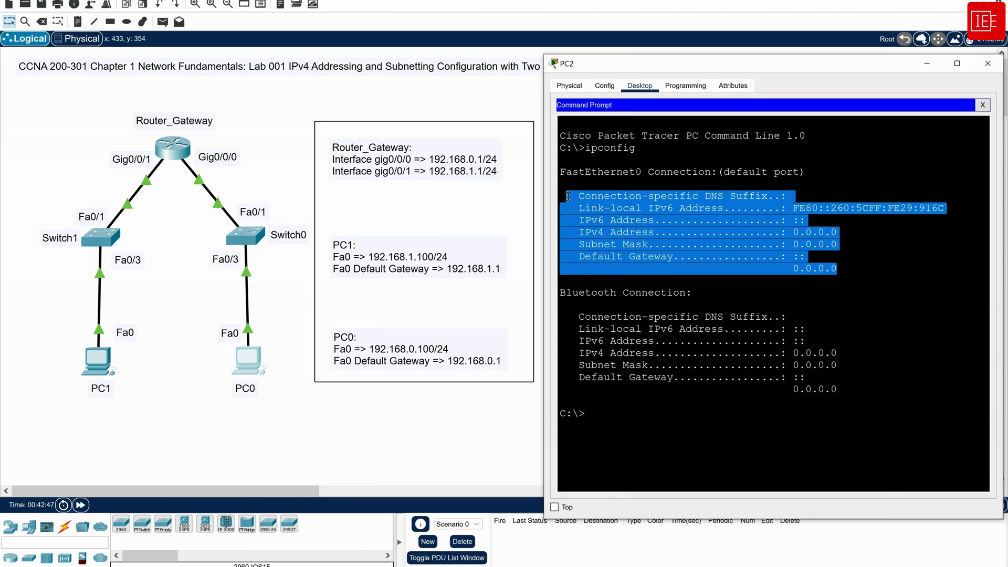
left_click(677, 199)
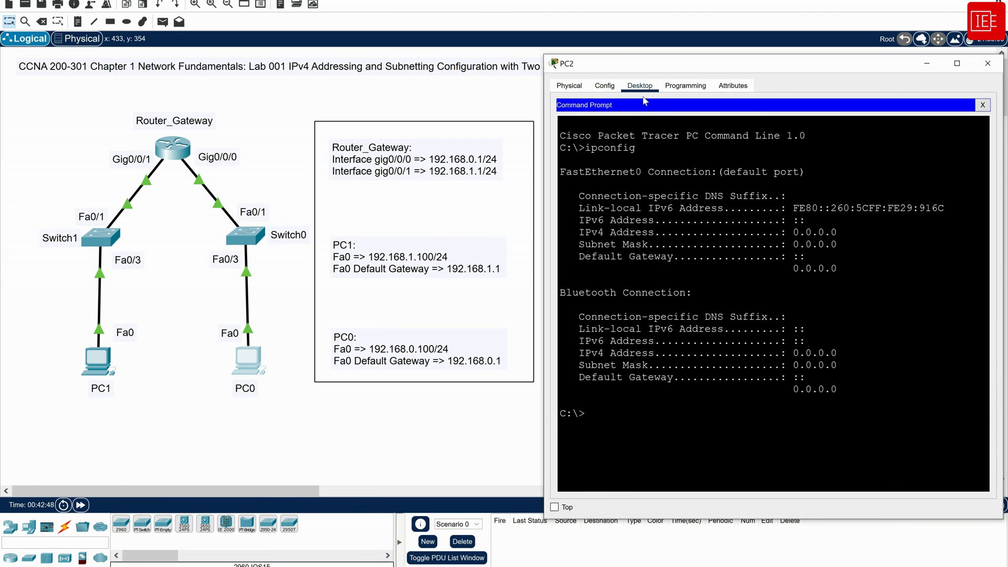
left_click(982, 105)
left_click(603, 137)
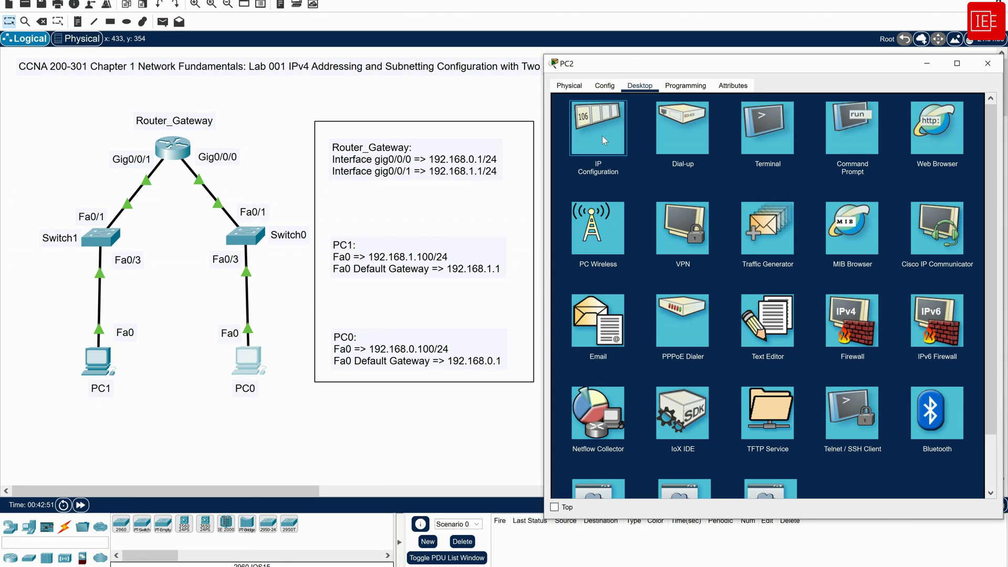
Set PC0's FastEthernet0 to 192.168.0.100, mask 255.255.255.0, gateway 192.168.0.1
left_click(721, 164)
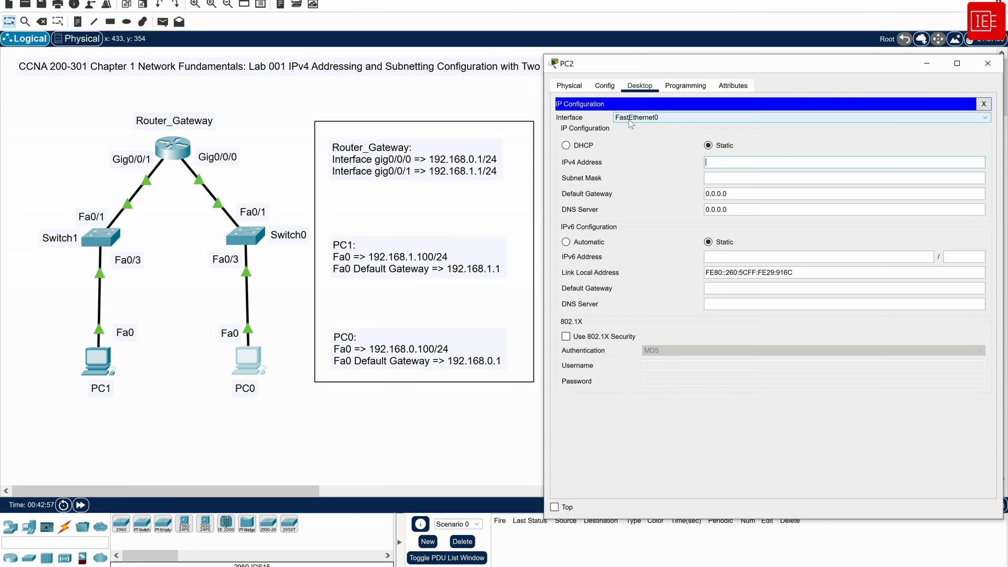
left_click(663, 119)
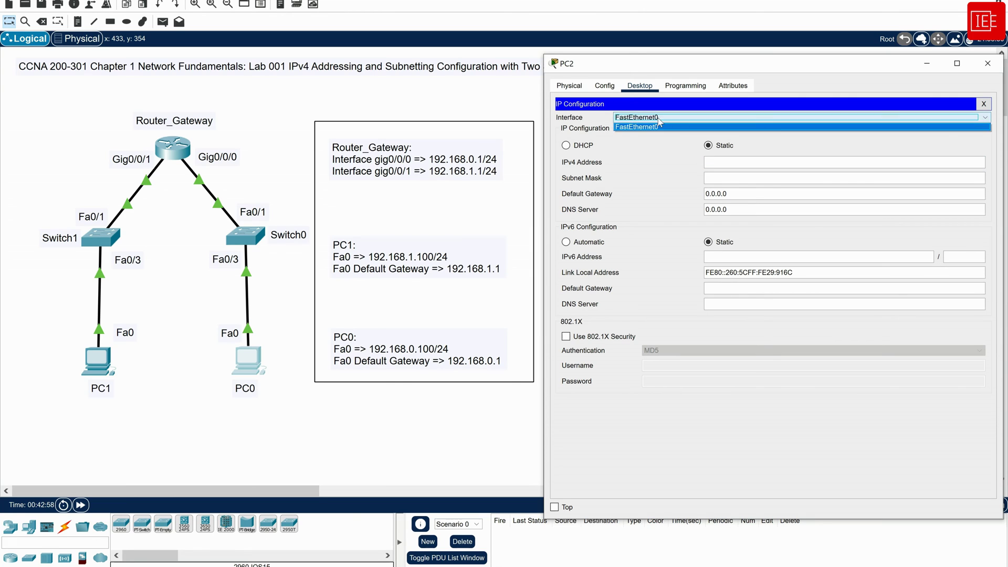
left_click(667, 121)
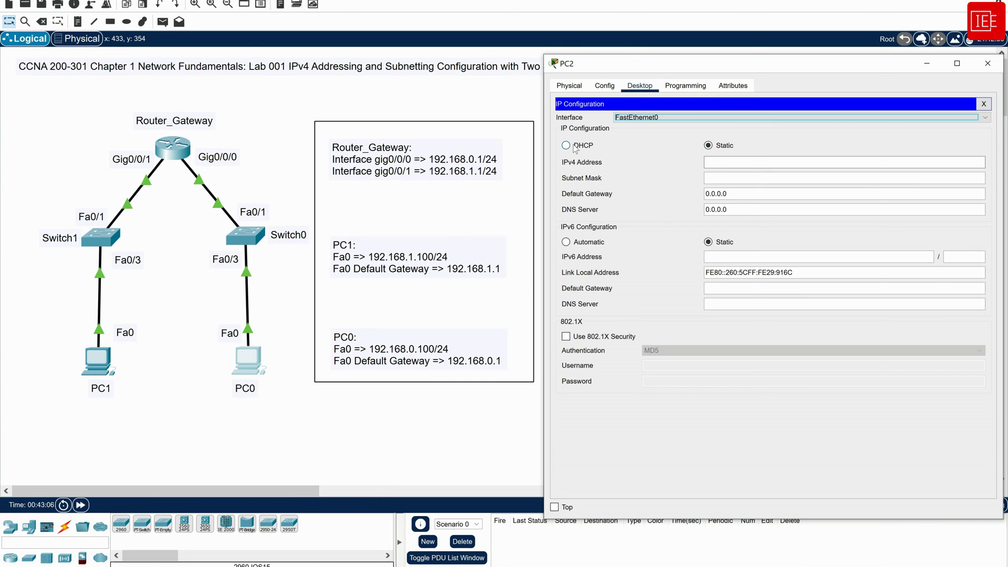
left_click(737, 163)
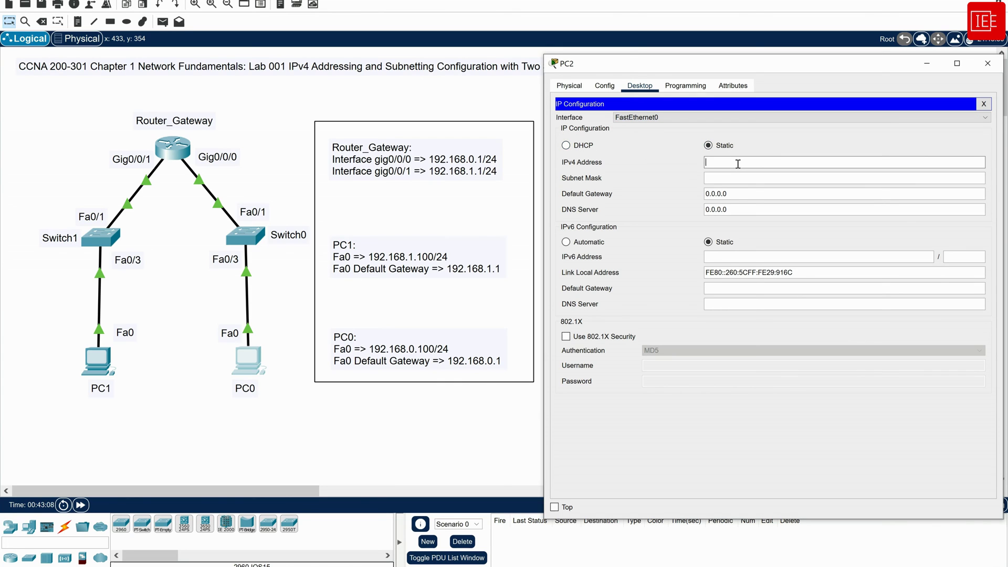
type("192.168.")
type("0.100")
left_click(738, 177)
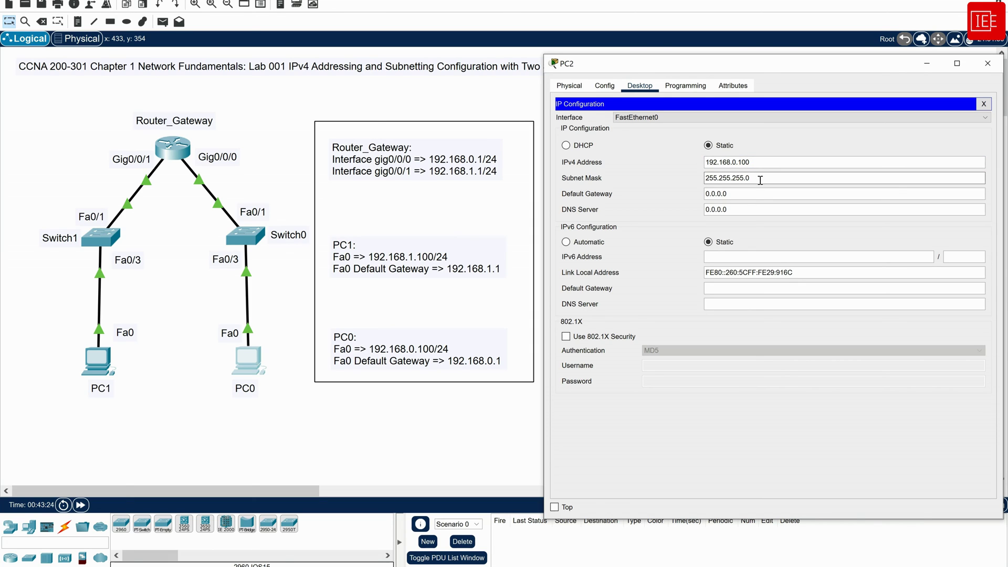
triple_click(747, 197)
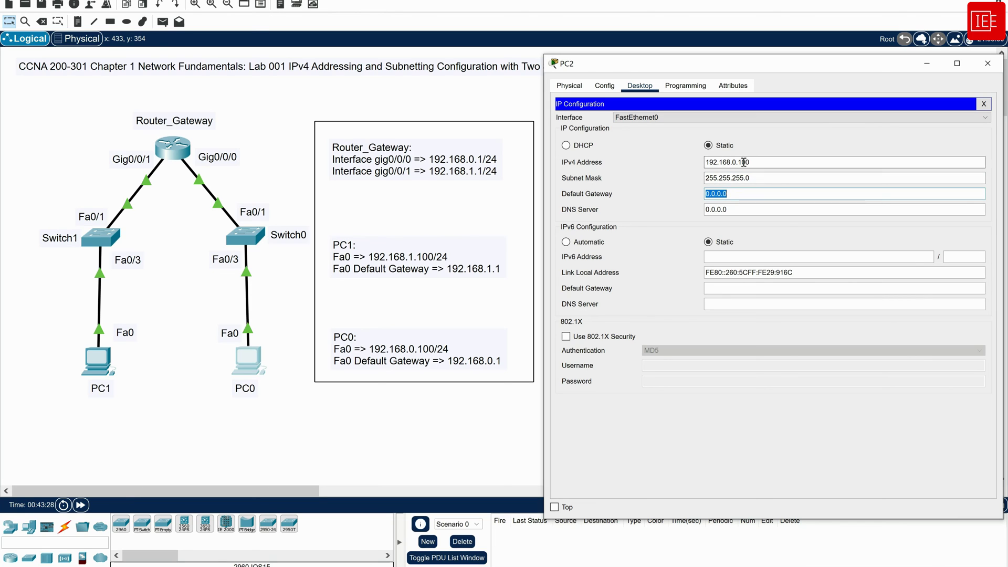
left_click_drag(741, 162, 691, 168)
key("ctrl+c")
triple_click(758, 194)
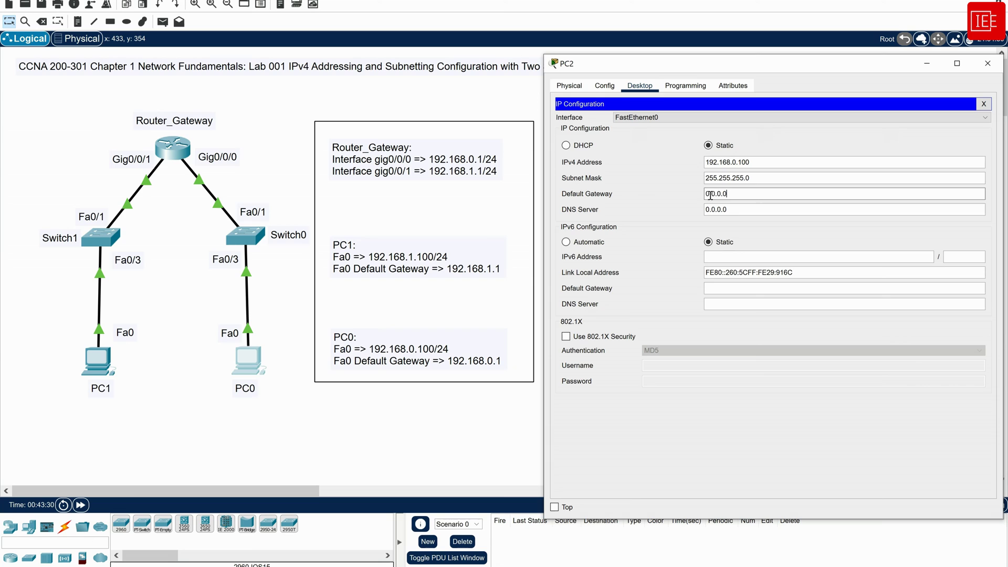
key("ctrl+v")
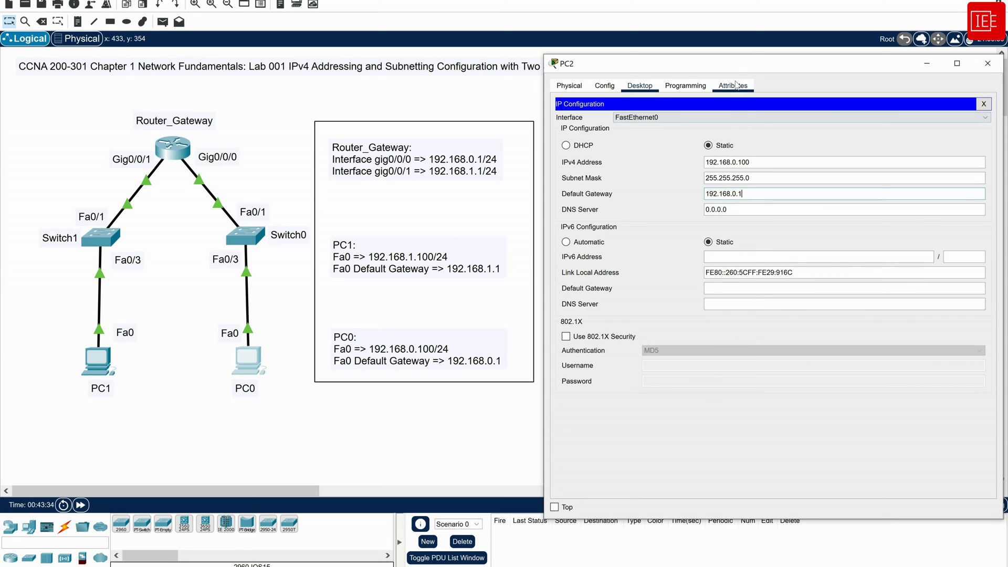
left_click_drag(735, 64, 672, 62)
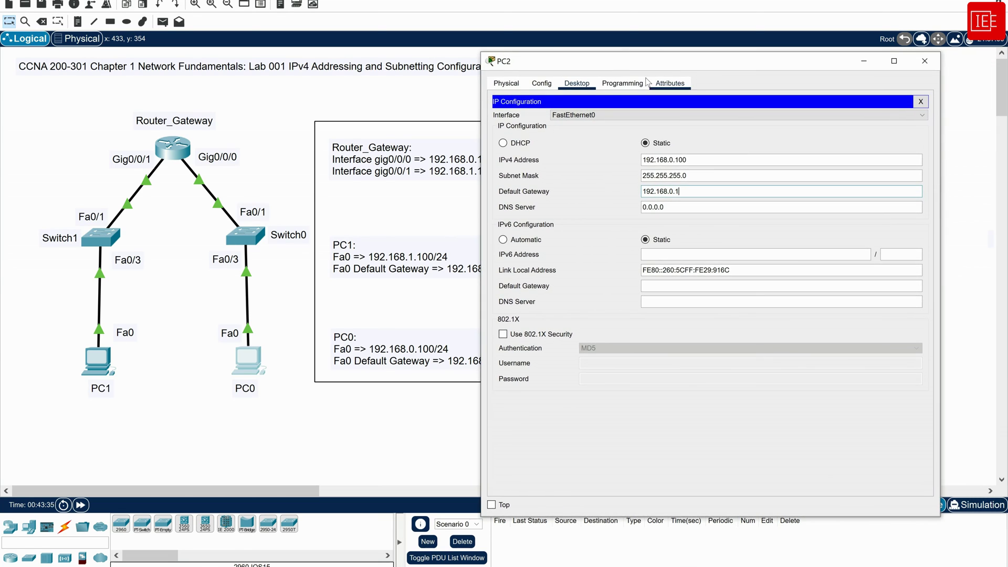
Rerun ipconfig on PC0 to confirm 192.168.0.100, 255.255.255.0 and gateway 192.168.0.1
left_click(920, 103)
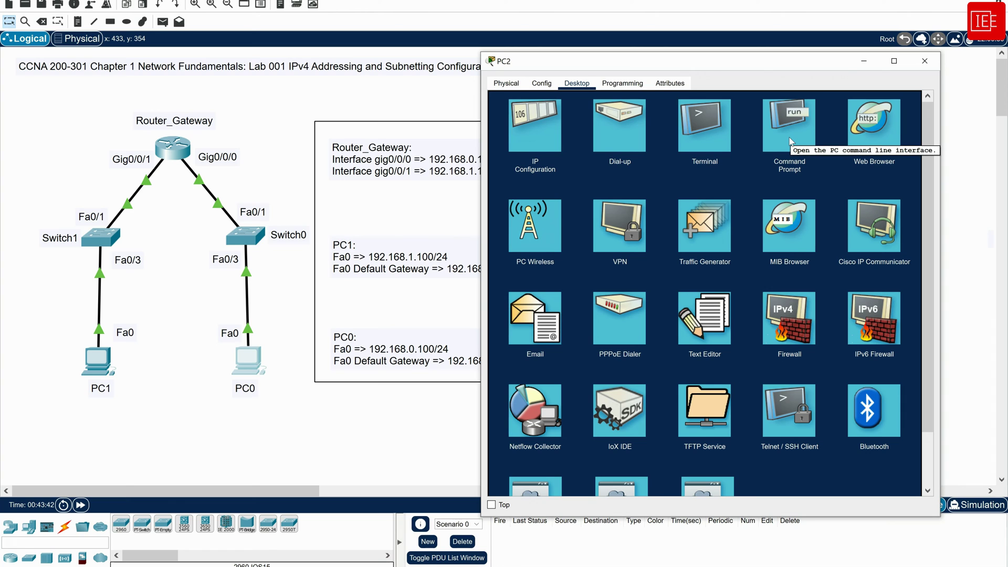
left_click(789, 135)
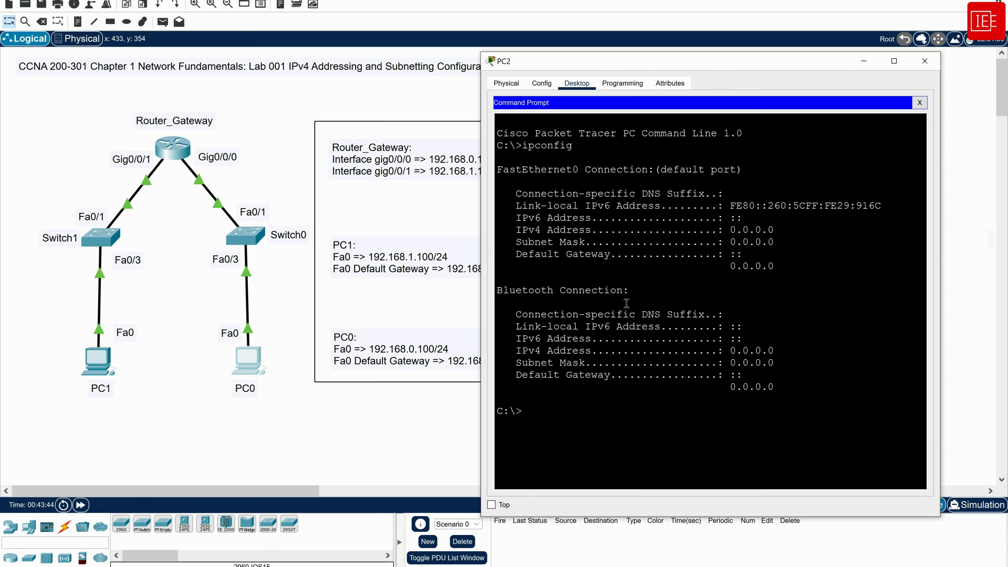
key("Up")
key("Return")
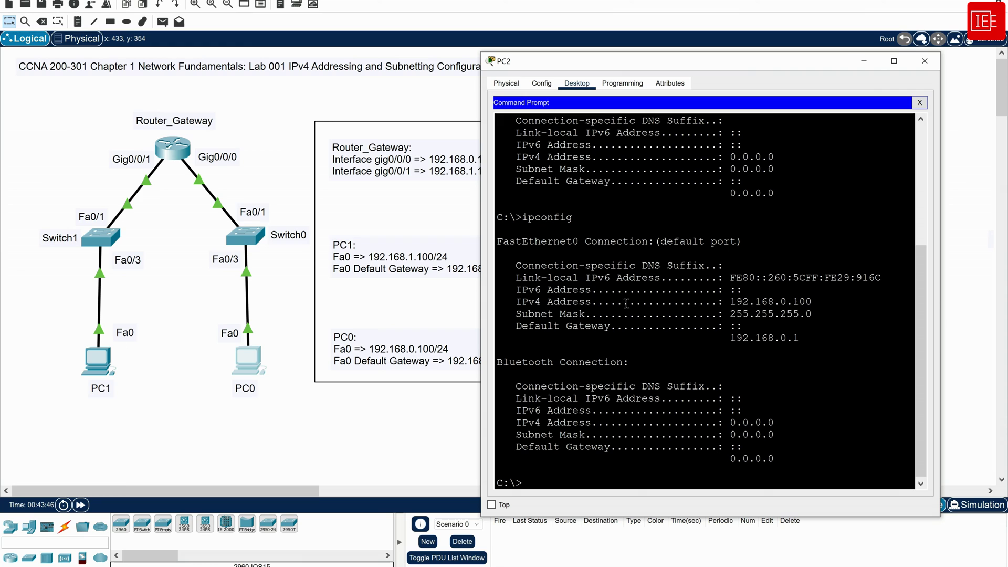
left_click_drag(730, 302, 805, 300)
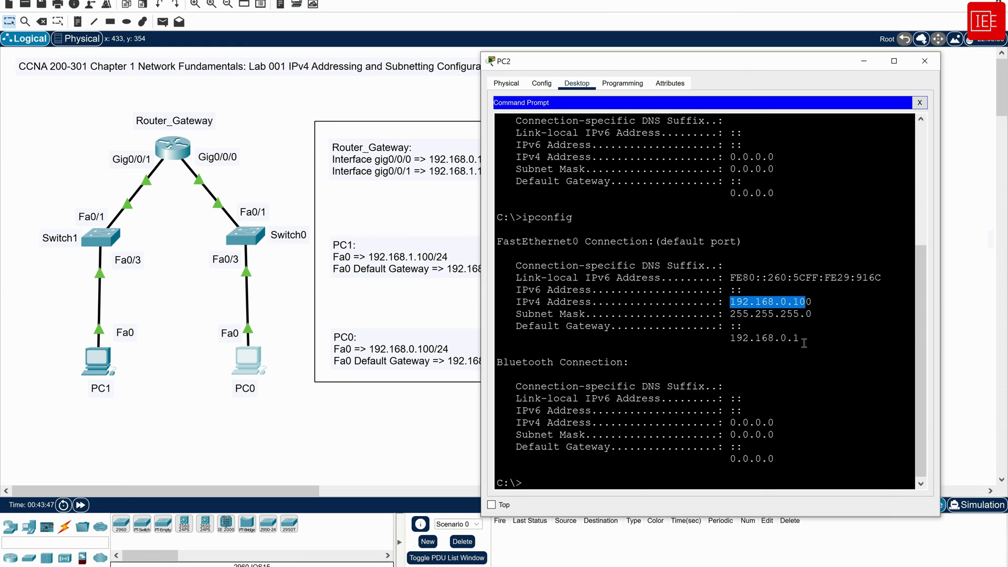
left_click_drag(803, 342, 516, 265)
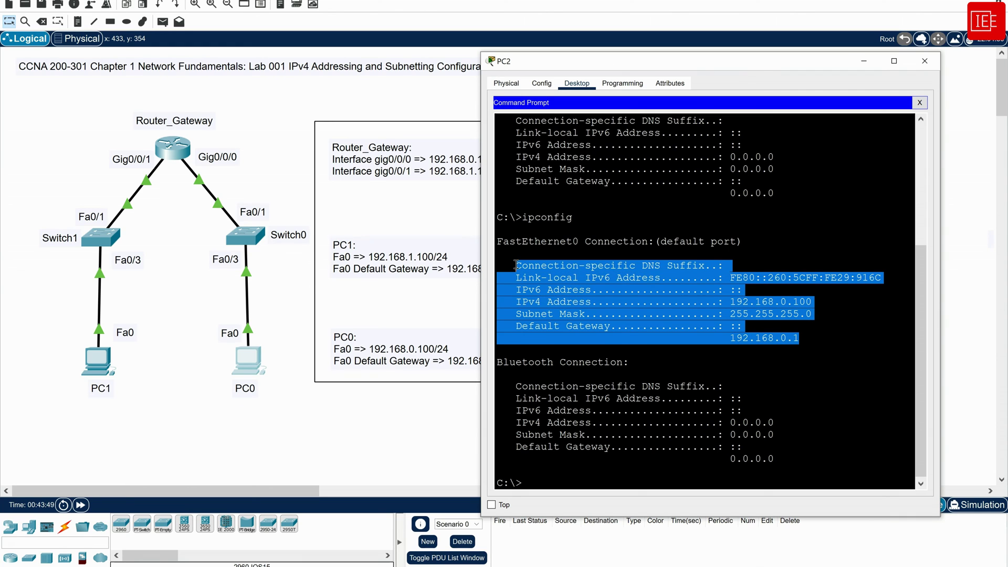
left_click(656, 278)
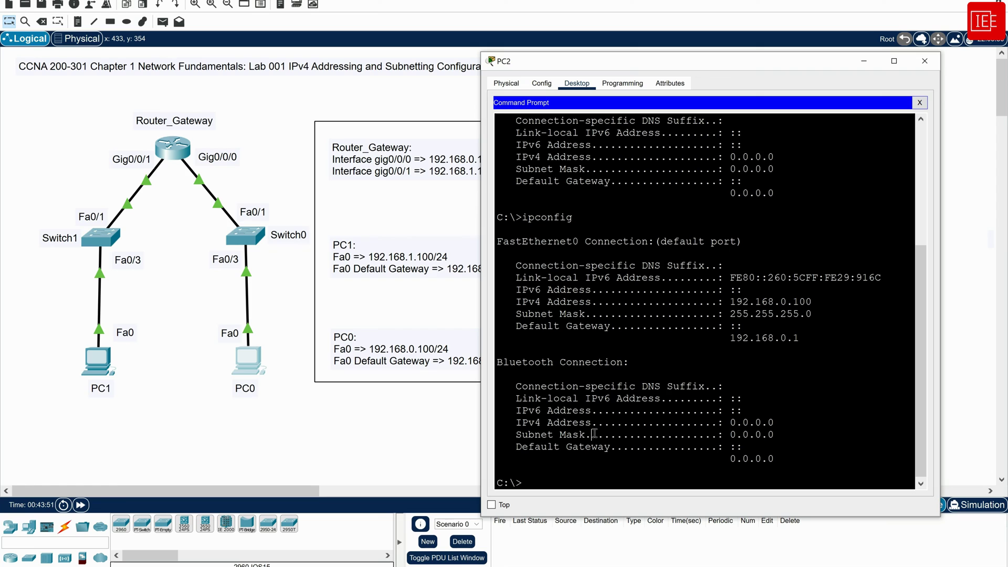
type("ping 192.168.0.1")
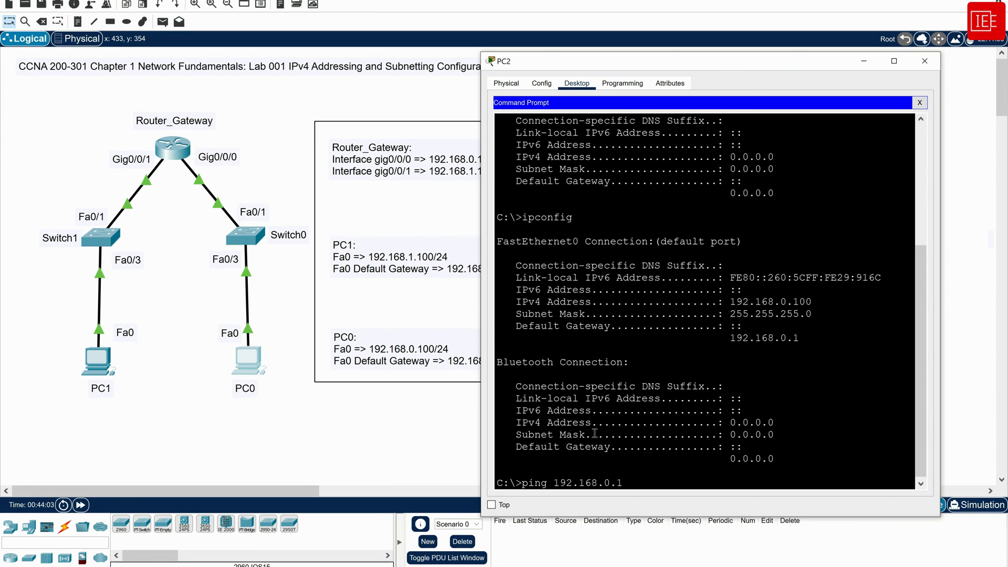
Ping gateway 192.168.0.1 successfully, then ping 192.168.1.100, which times out
key("Return")
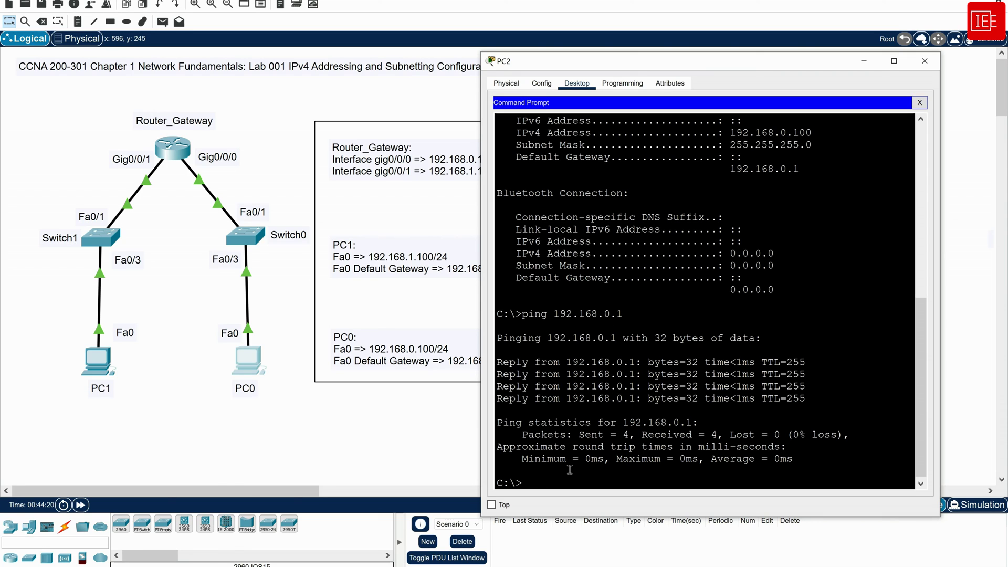
type("ping 192.168.1.100")
key("Return")
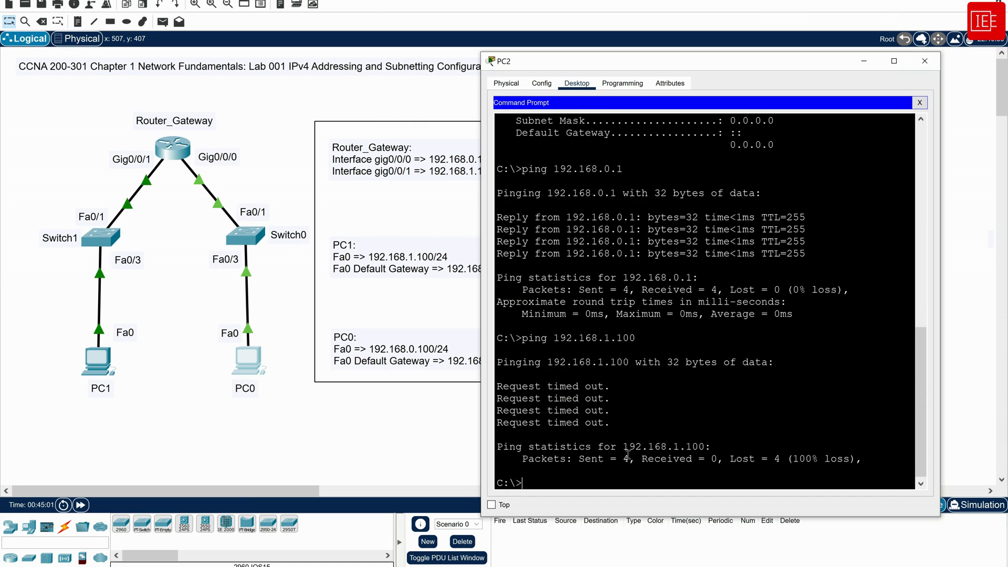
Close PC0 and run ipconfig on PC1, showing FastEthernet0 still unassigned at 0.0.0.0
left_click(925, 62)
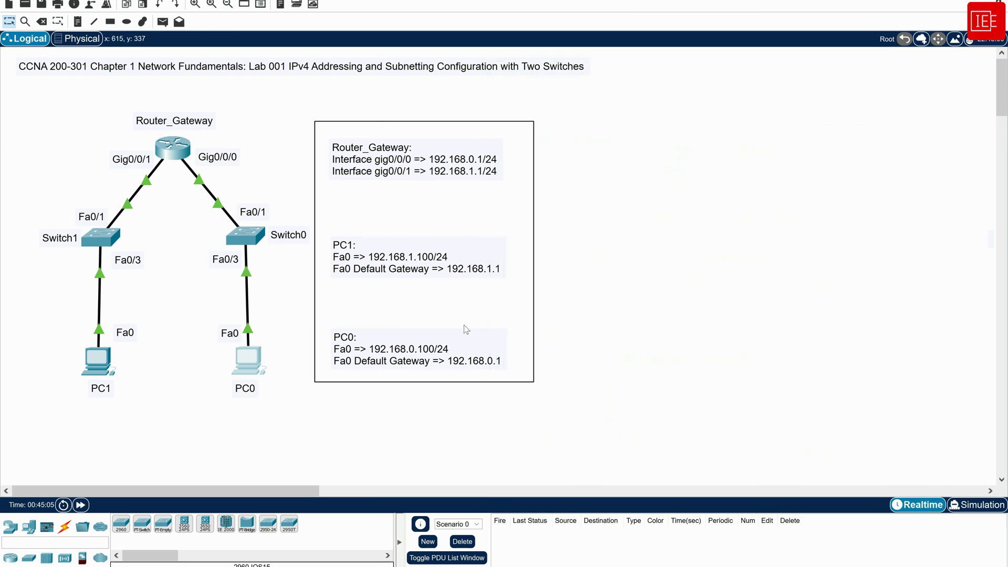
left_click(101, 362)
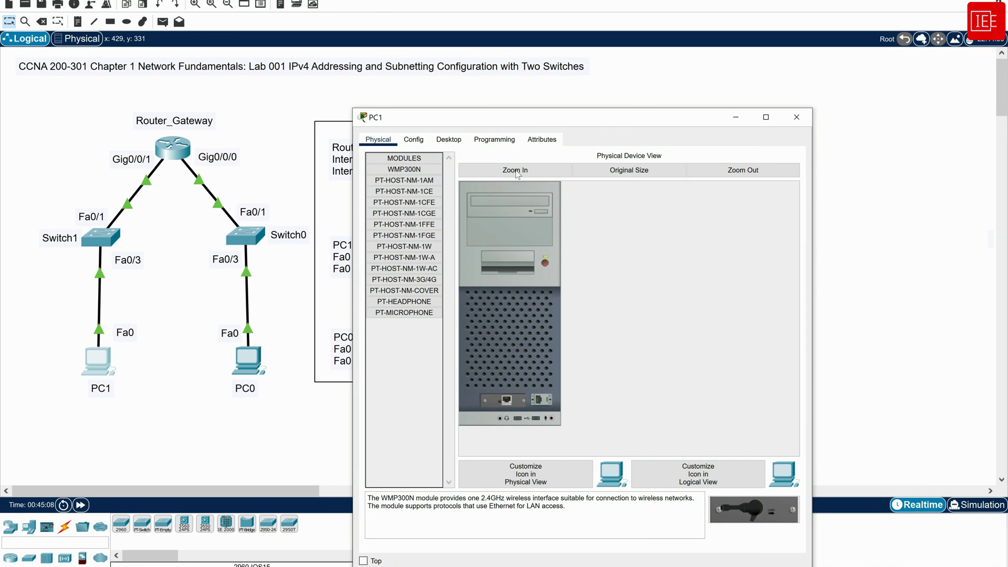
left_click_drag(561, 125, 583, 77)
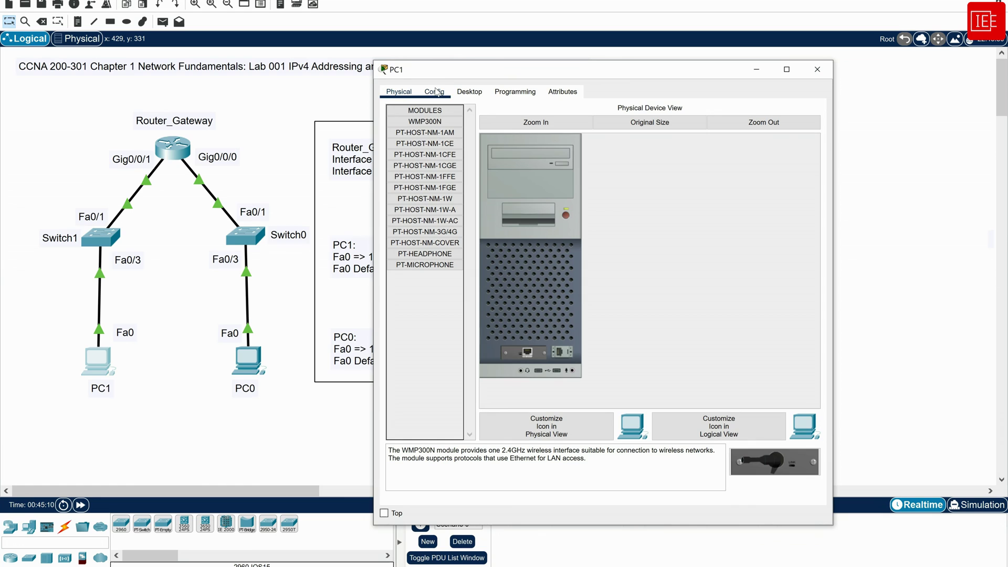
left_click(470, 92)
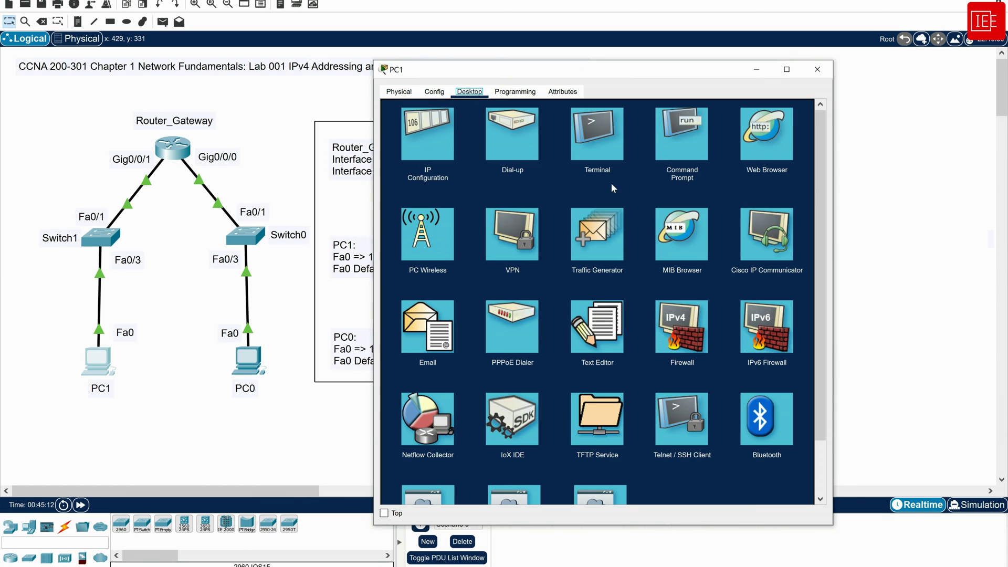
left_click(674, 146)
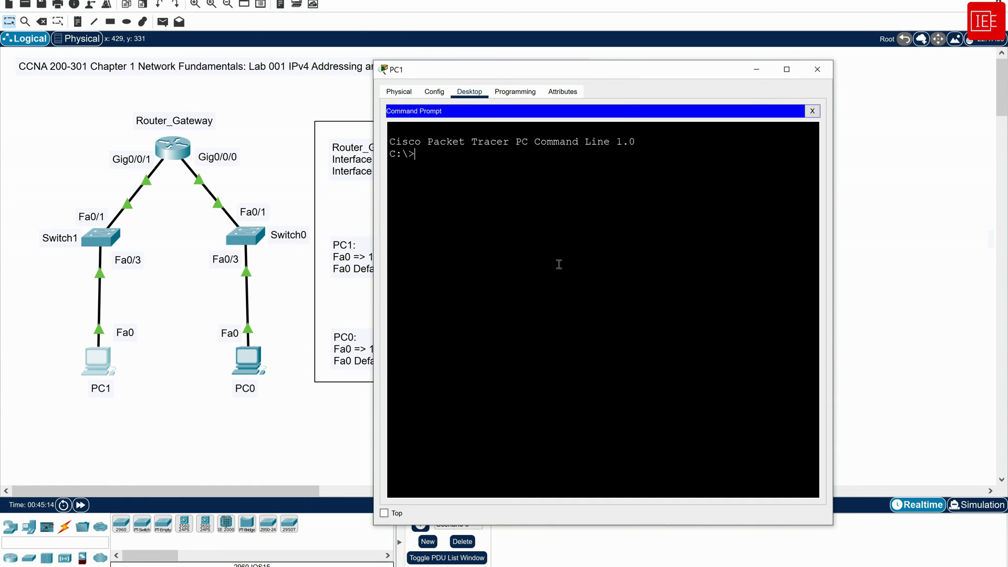
type("ipconfig")
key("Return")
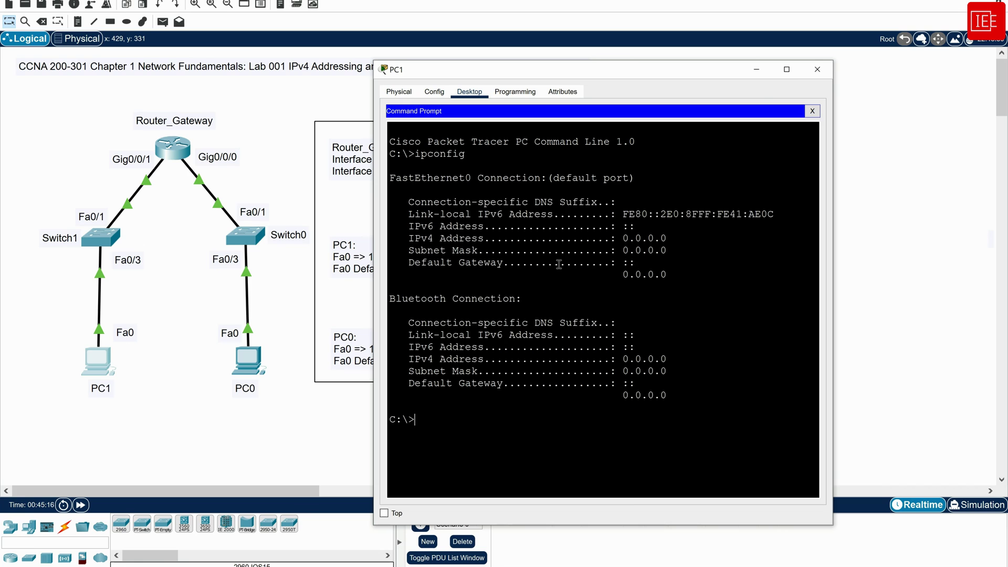
left_click_drag(667, 279, 402, 227)
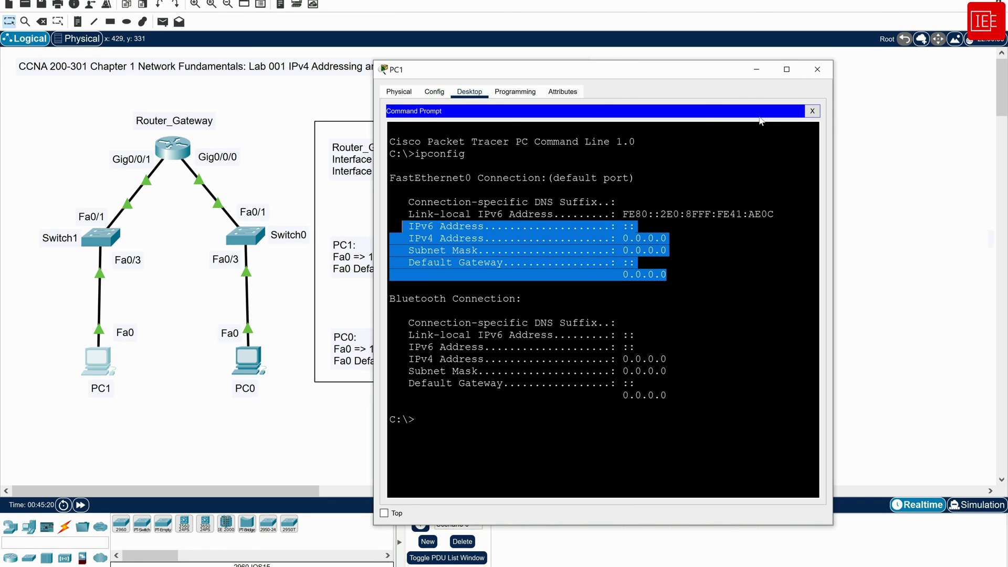
left_click(812, 112)
Enter PC1's IPv4 192.168.1.100 with mask 255.255.255.0 and gateway 192.168.1.1
left_click(425, 151)
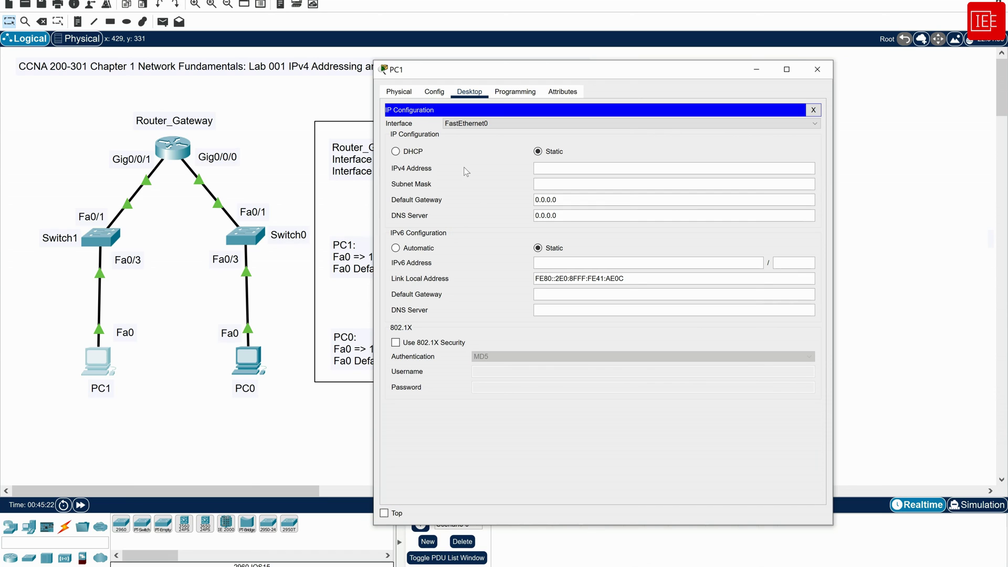
left_click(556, 169)
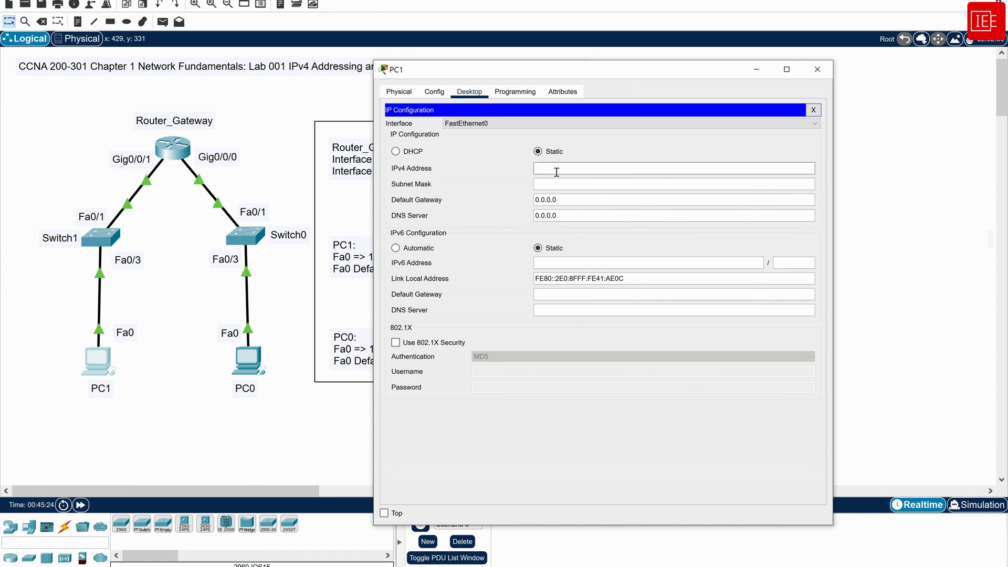
type("192.168.")
left_click_drag(616, 74, 751, 61)
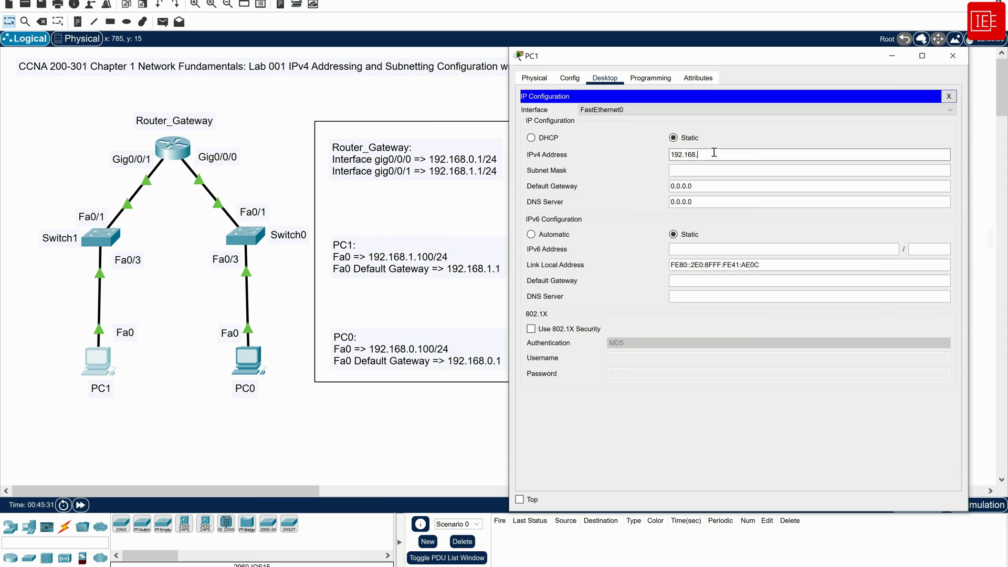
type("1.100")
left_click(727, 169)
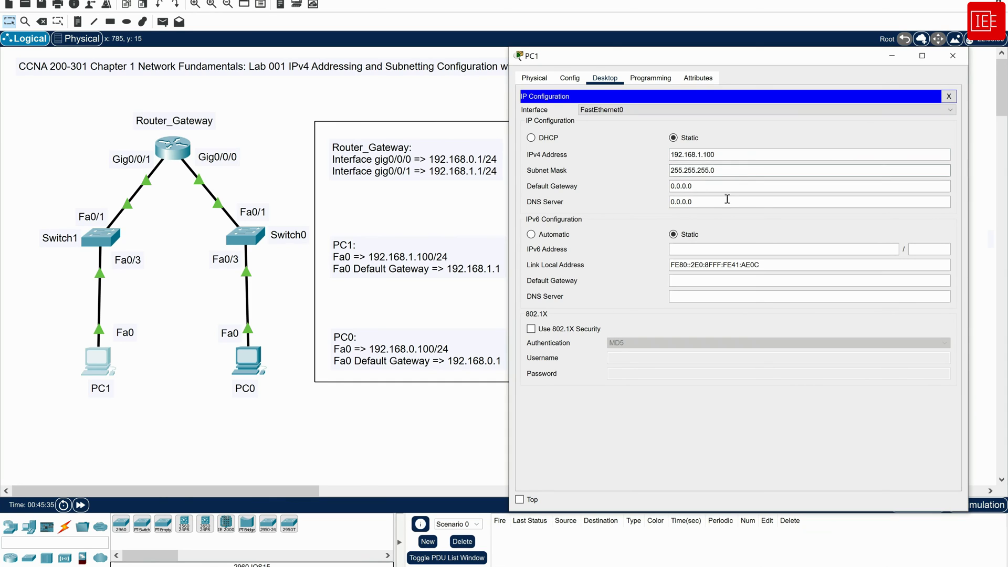
left_click(704, 186)
left_click_drag(704, 186, 627, 188)
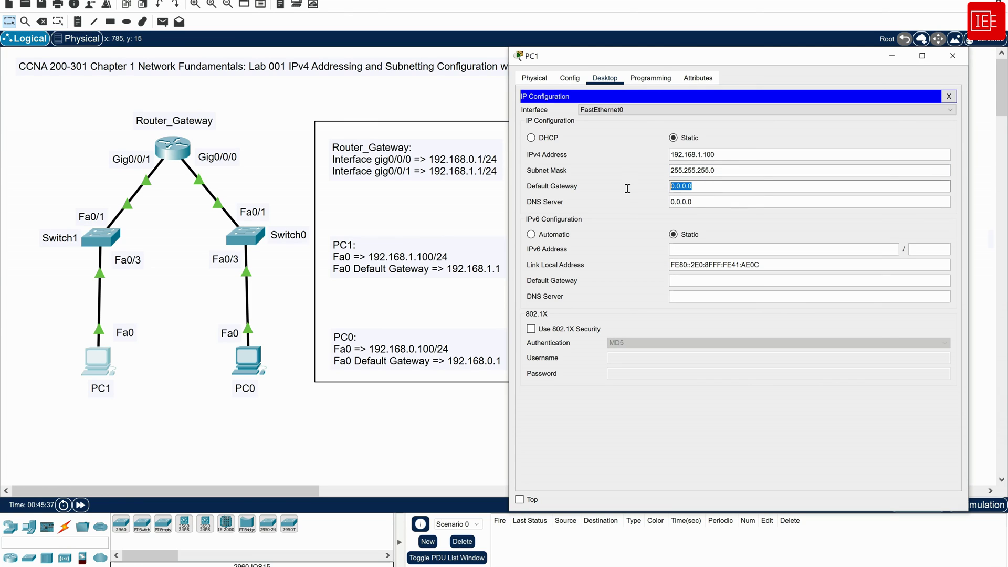
left_click(706, 155)
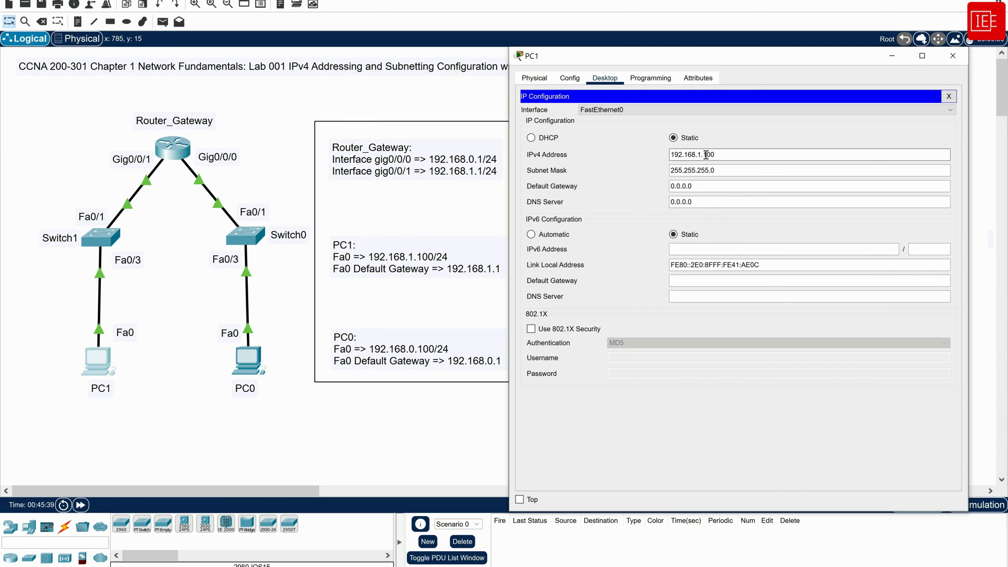
left_click_drag(706, 154, 642, 155)
key("ctrl+c")
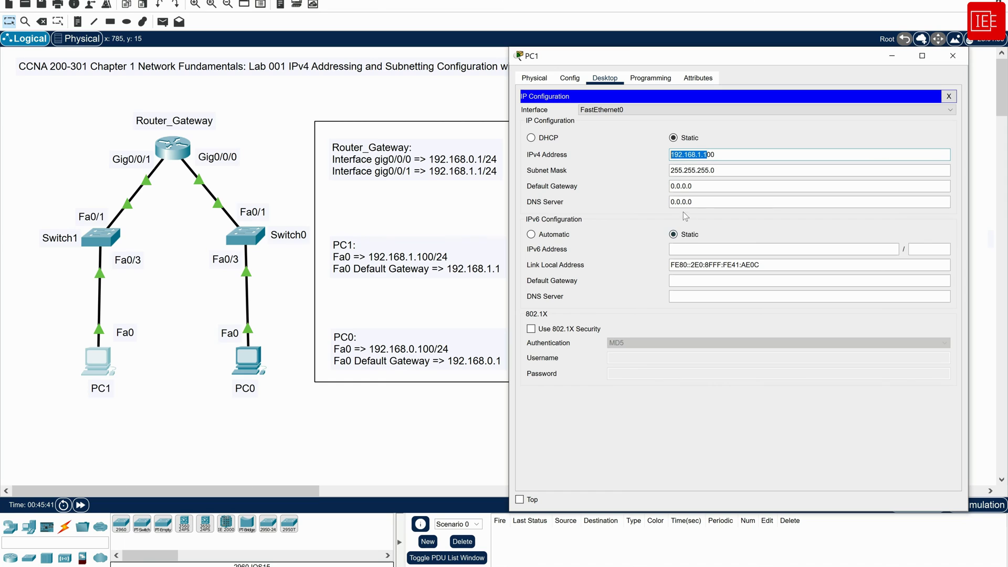
left_click_drag(700, 187, 625, 194)
key("ctrl+v")
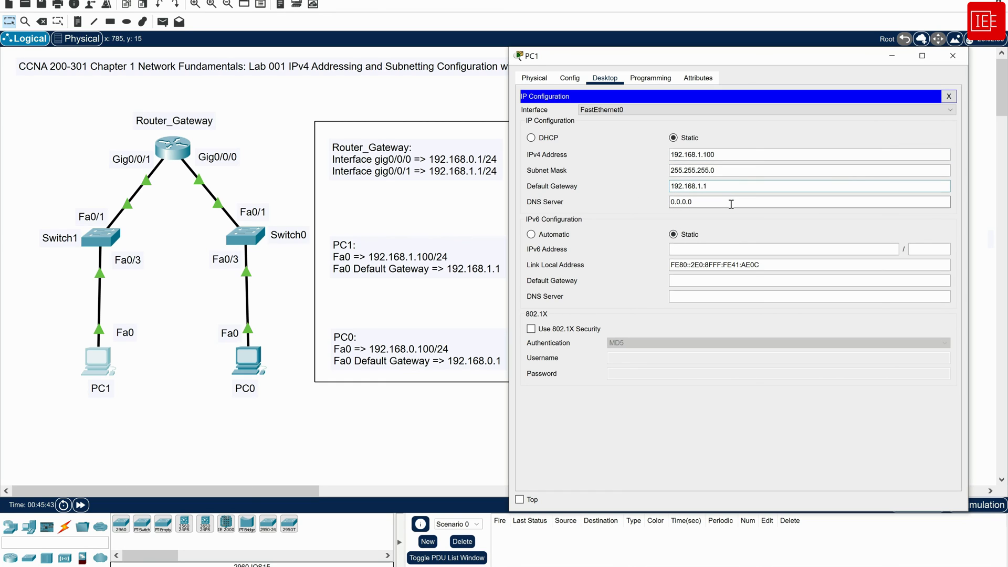
Run ipconfig on PC1 and highlight its new IPv4 address, mask and gateway lines
left_click(948, 97)
left_click(820, 143)
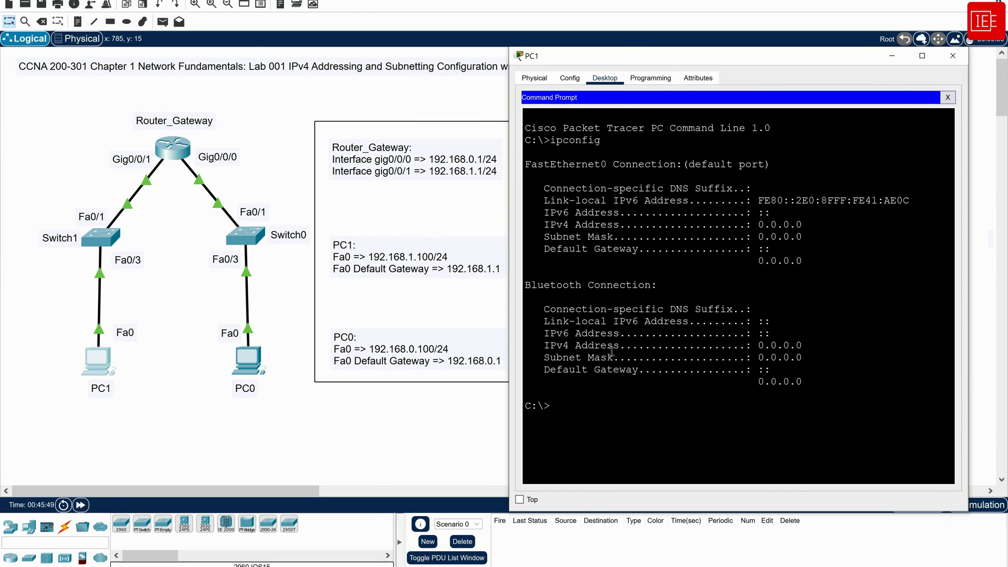
type("ipconfig")
key("Return")
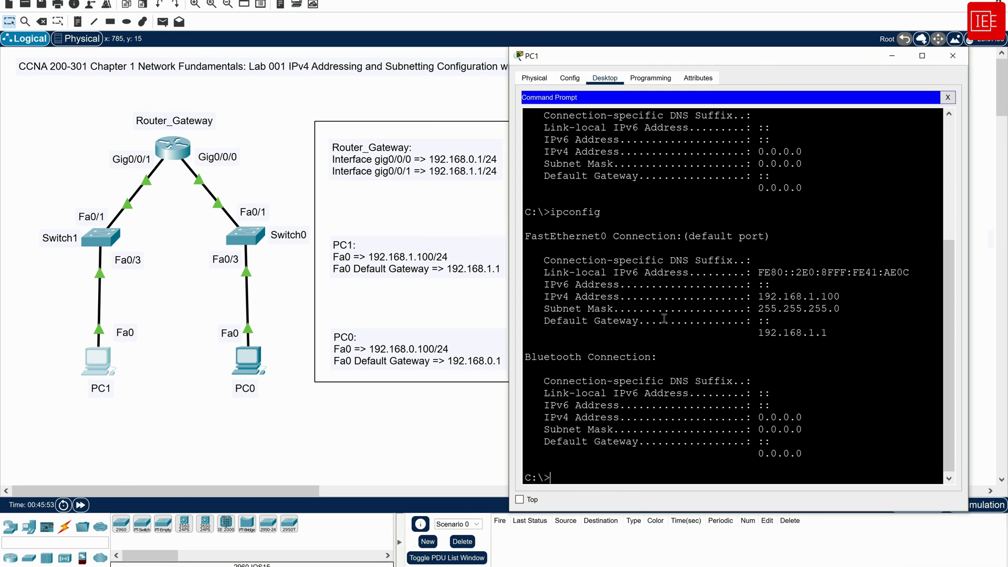
left_click_drag(828, 333, 524, 297)
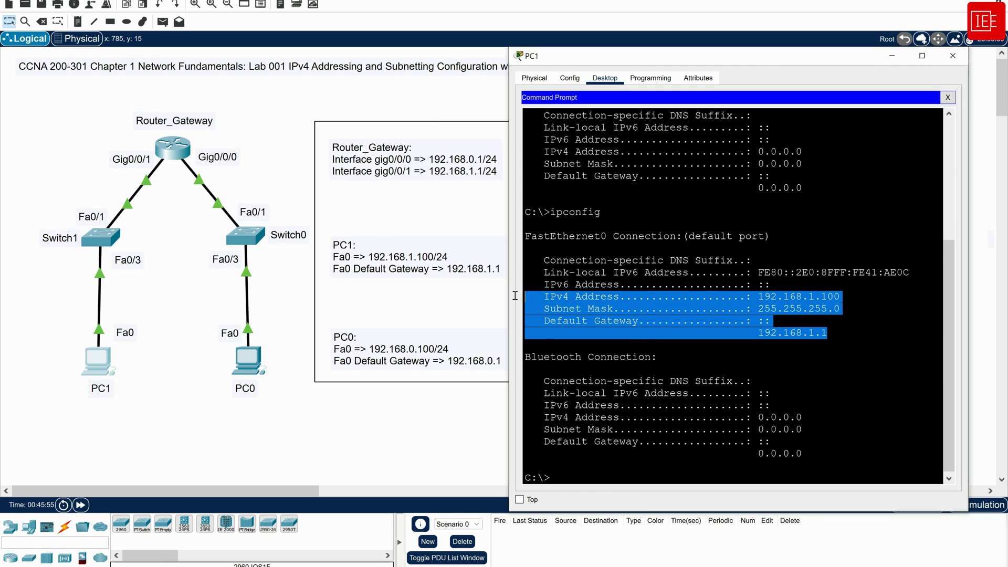
left_click(783, 320)
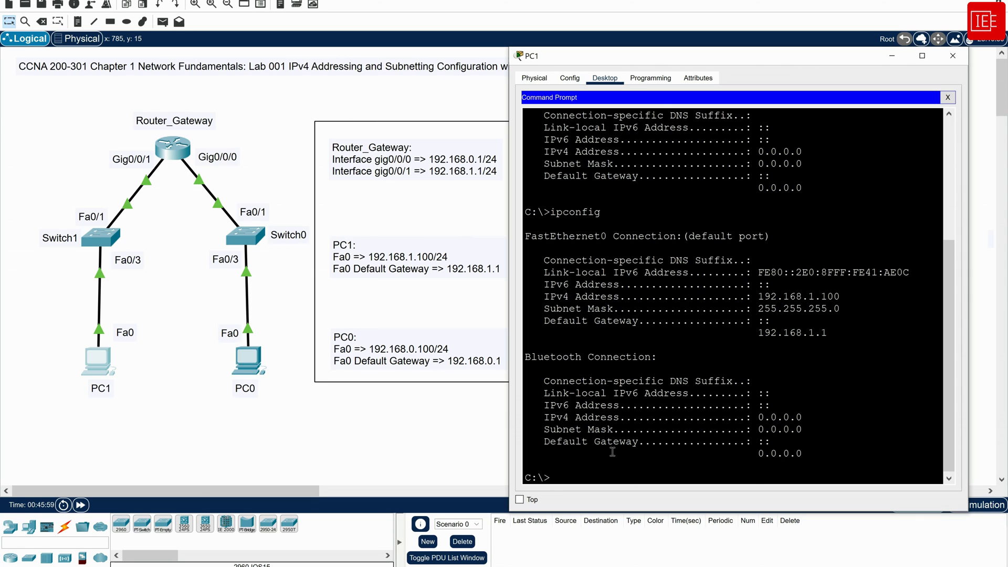
Ping the gateway 192.168.1.1 and PC0 at 192.168.0.100 from PC1
type("ping 19")
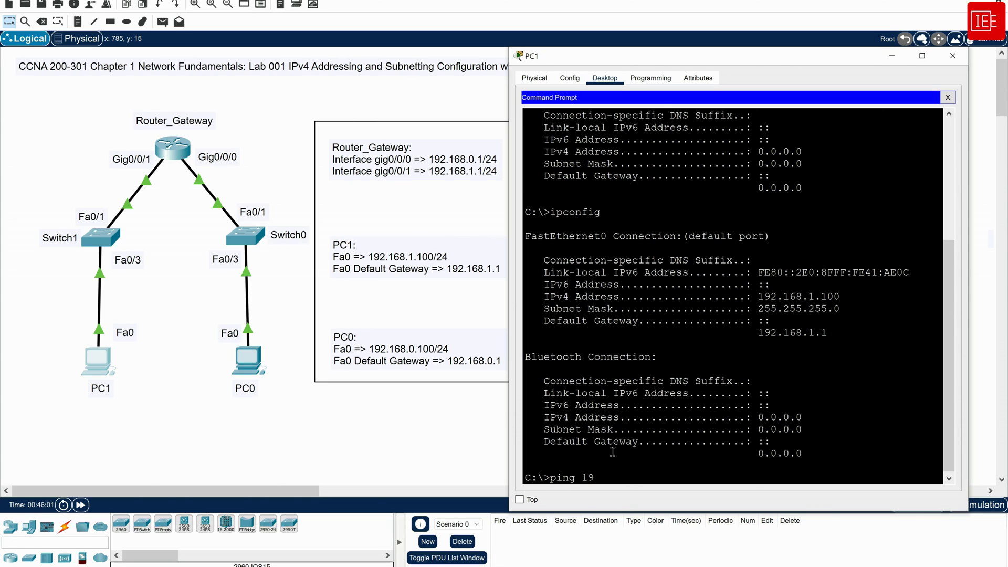
type("2.168.1.1")
key("Return")
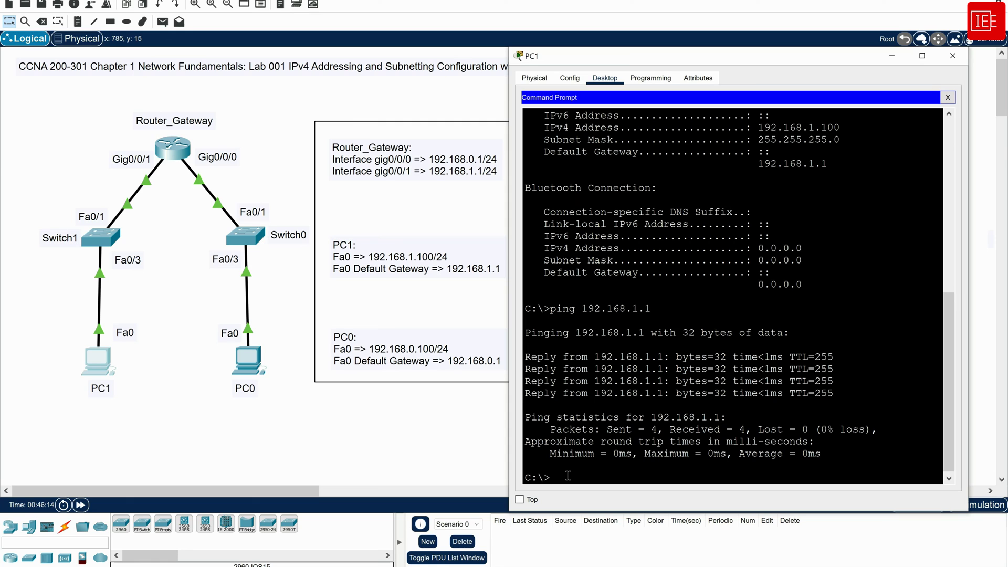
type("ping 192.168.0.100")
key("Return")
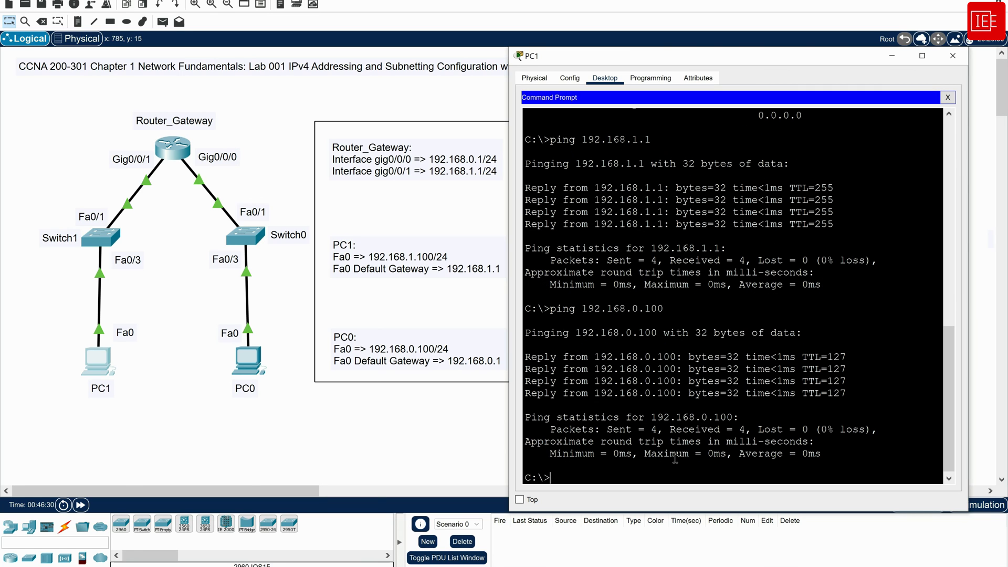
Run tracert 192.168.0.100 from PC1 and highlight the first hop 192.168.1.1
type("tracert 192.168.0.100")
key("Return")
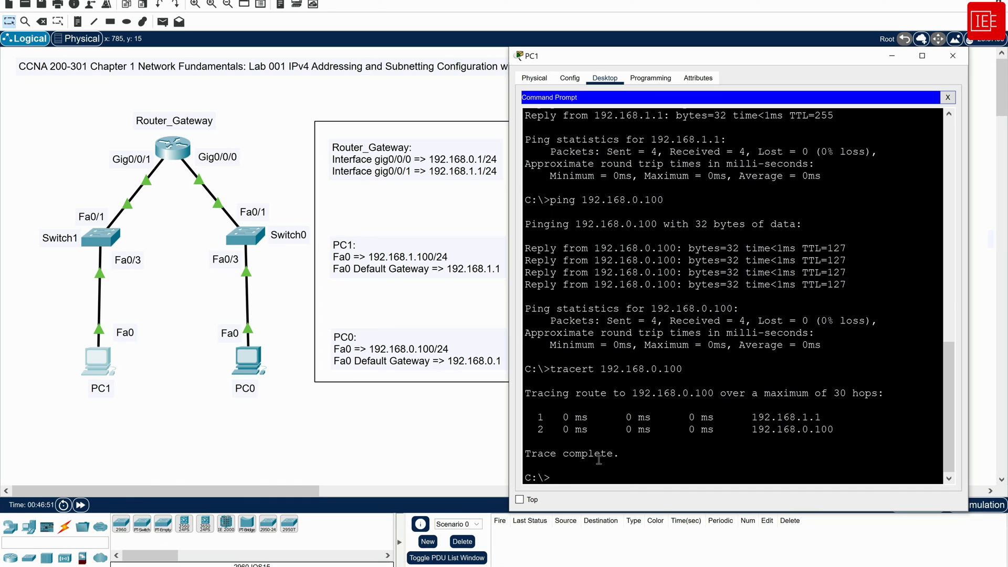
double_click(754, 418)
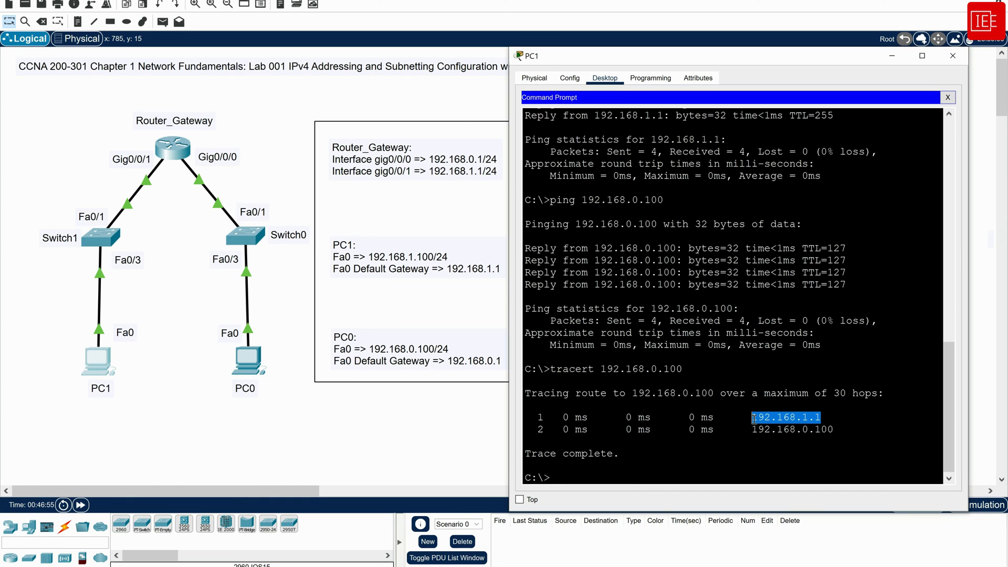
left_click(754, 431)
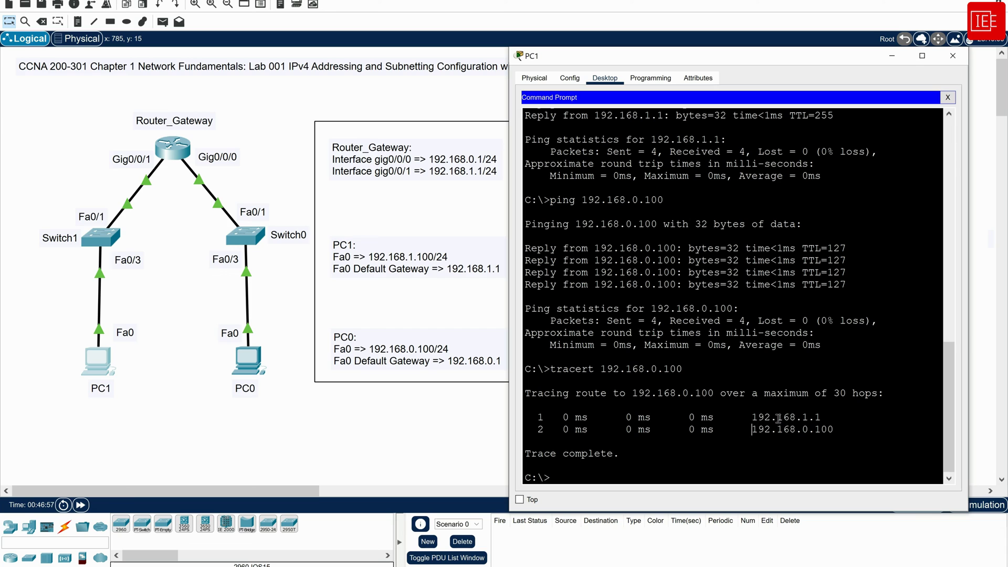
double_click(807, 418)
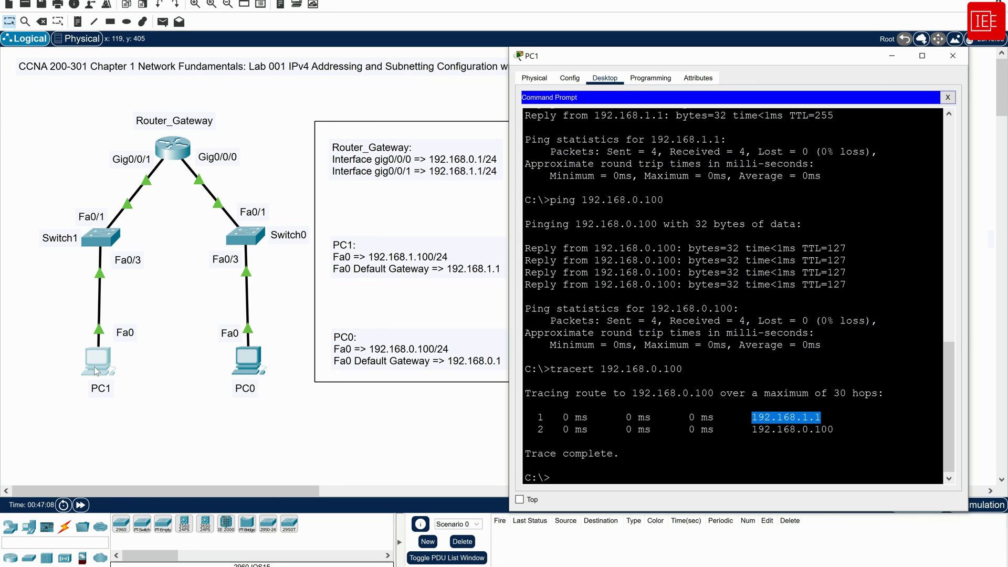
left_click(592, 443)
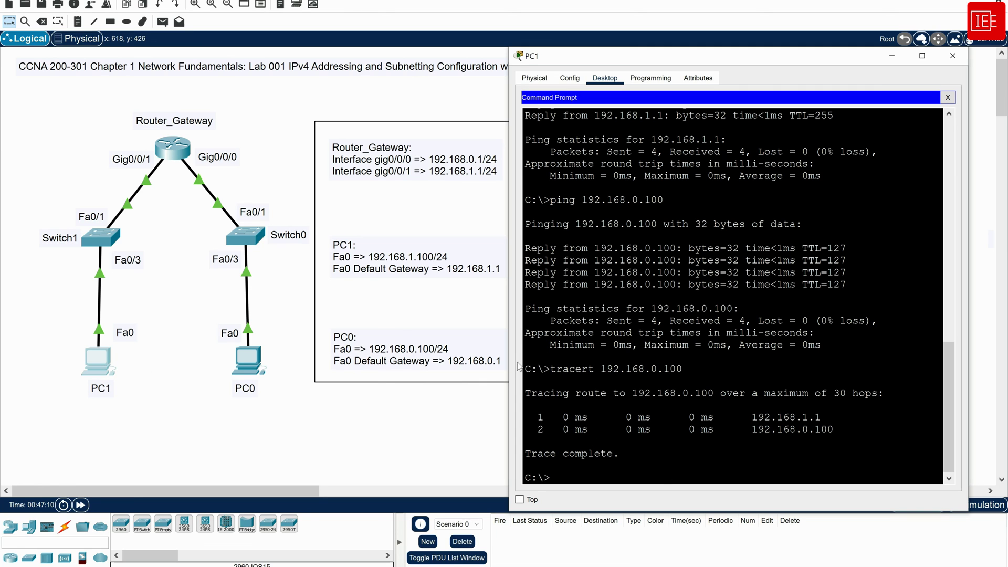
In PC0's Command Prompt, copy the earlier ping 192.168.1.100 line, paste it and run it
left_click(253, 358)
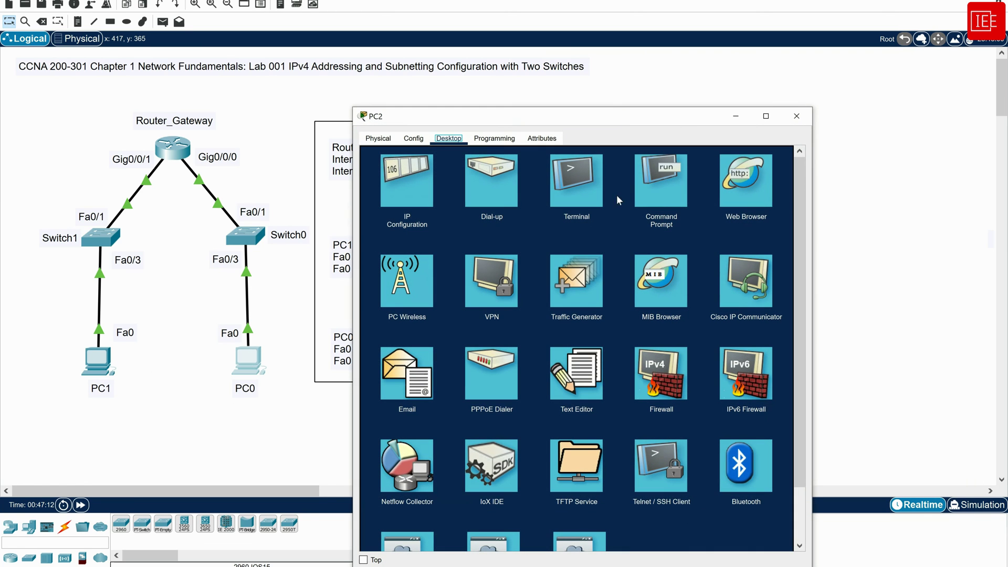
left_click(659, 198)
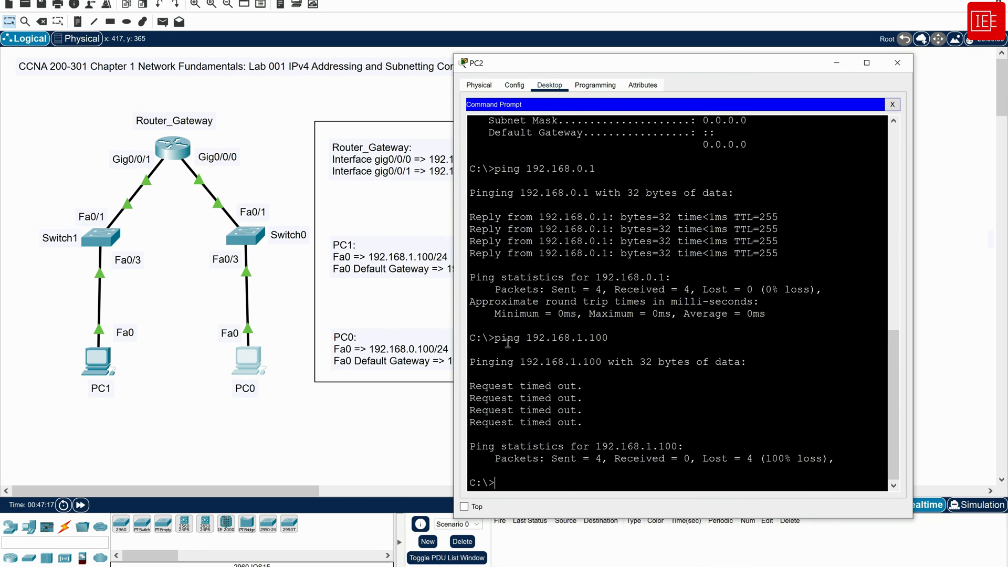
left_click_drag(495, 337, 627, 344)
key("ctrl+c")
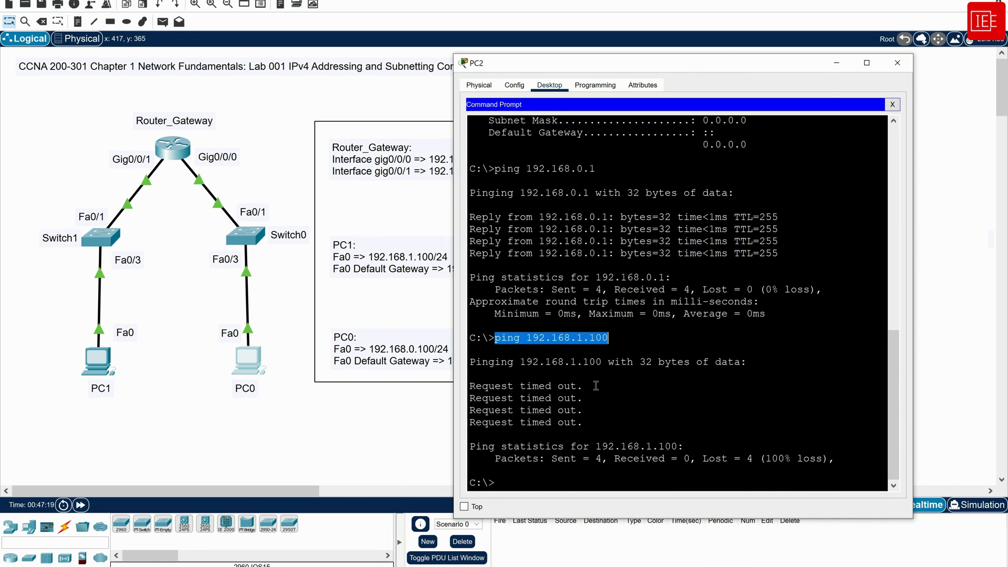
left_click(596, 386)
key("ctrl+v")
key("Return")
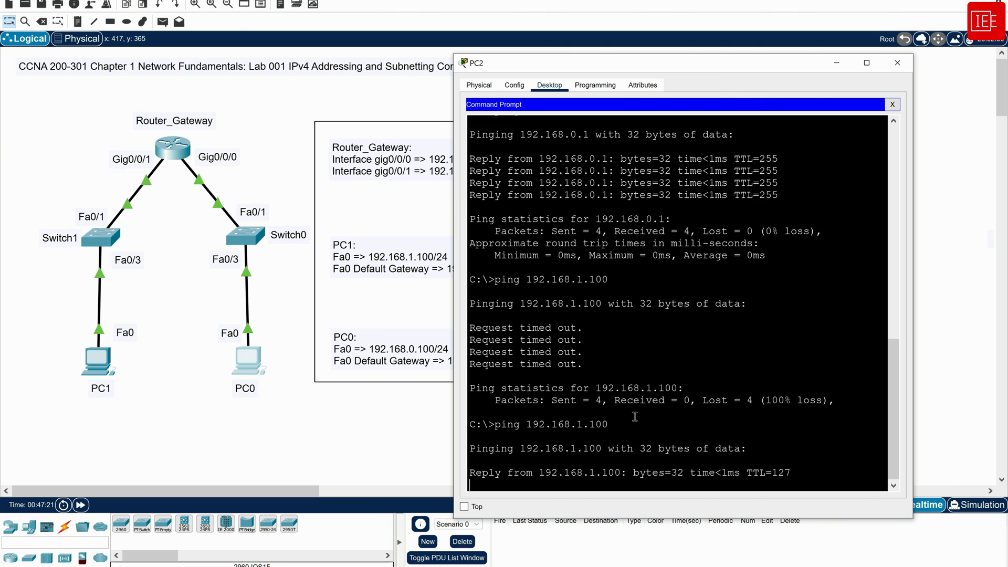